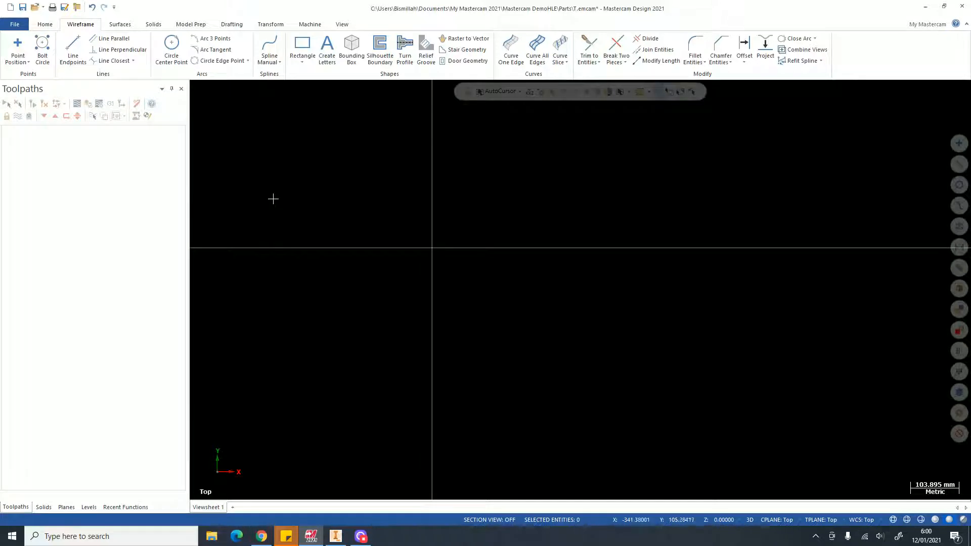
- Draw a vertical line straight down from the origin between two endpoints
{"action": "left_click", "coordinate": [133, 61]}
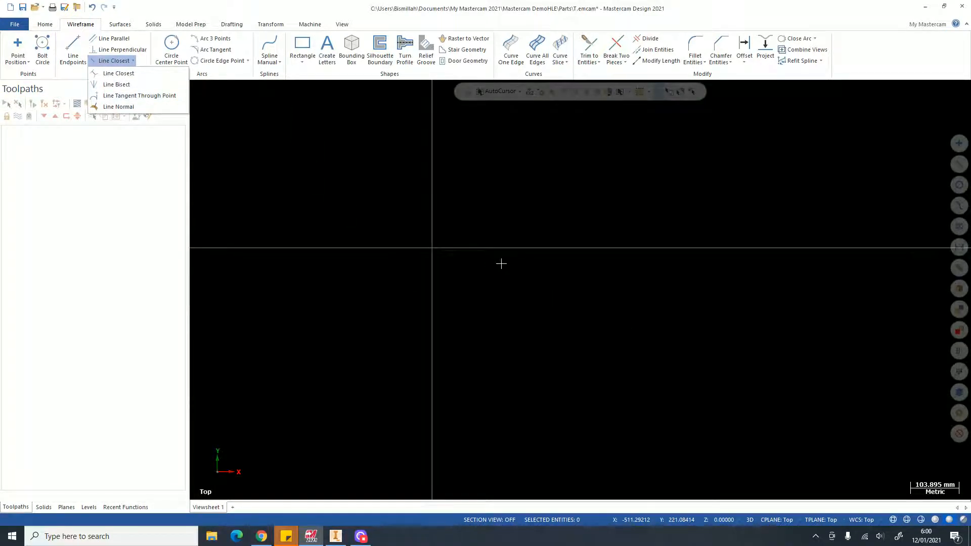
{"action": "scroll", "coordinate": [596, 273], "scroll_direction": "down", "scroll_amount": 2}
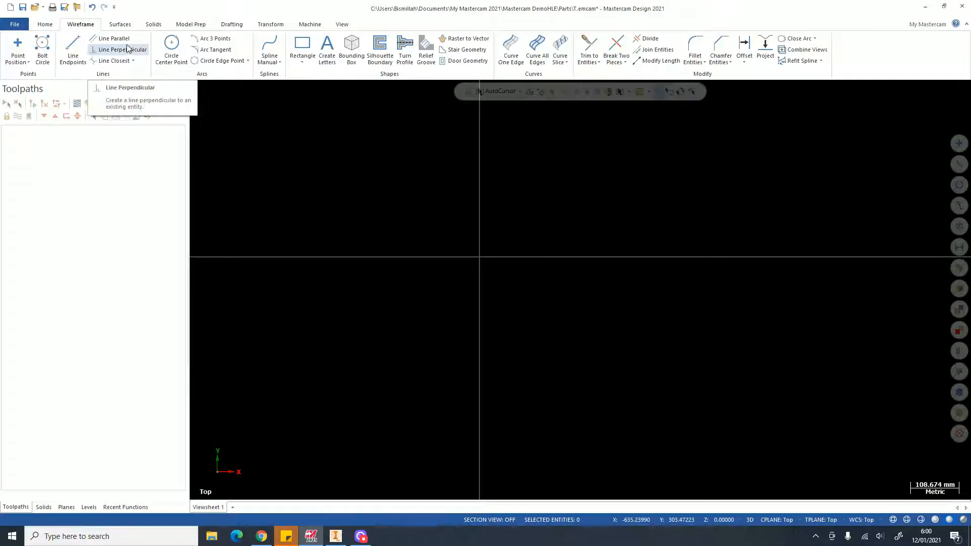
{"action": "left_click", "coordinate": [73, 48]}
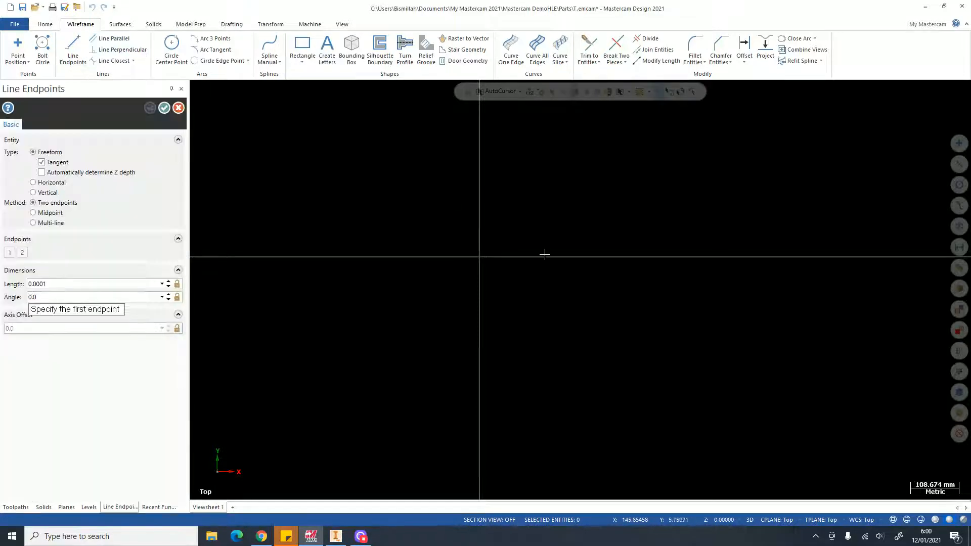
{"action": "left_click", "coordinate": [484, 259]}
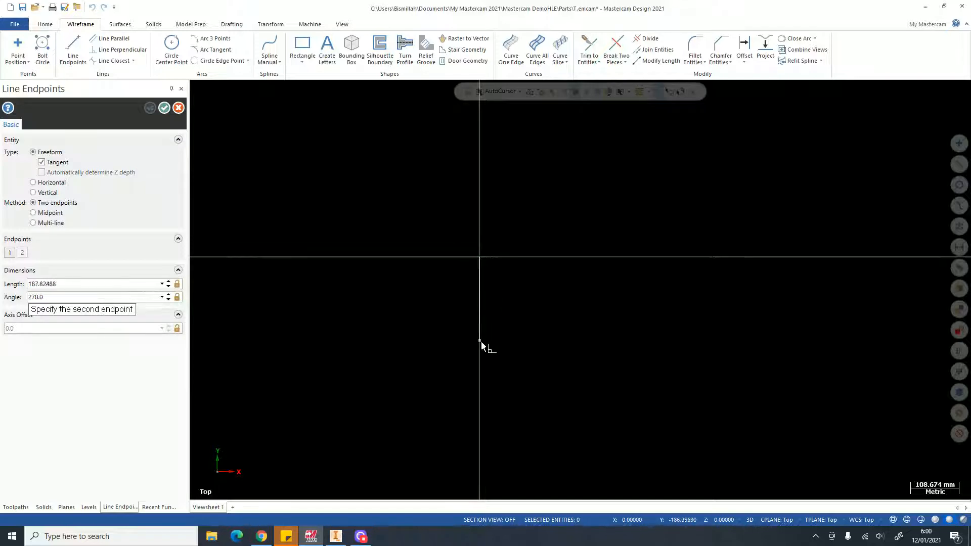
{"action": "left_click", "coordinate": [480, 361]}
{"action": "key", "text": "Escape"}
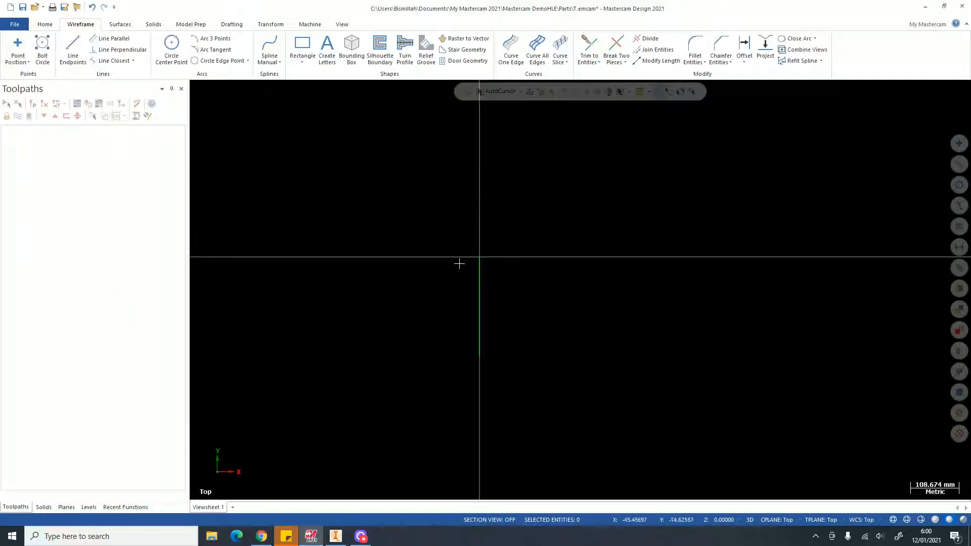
- Create a line parallel to the vertical line on its left side, with an offset distance of 100 mm
{"action": "left_click", "coordinate": [113, 39]}
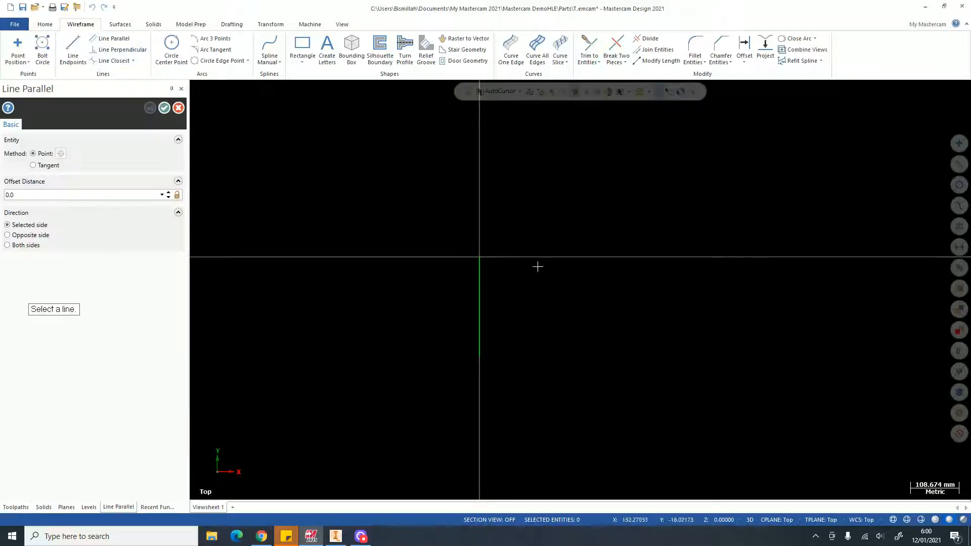
{"action": "left_click", "coordinate": [480, 283]}
{"action": "left_click", "coordinate": [419, 284]}
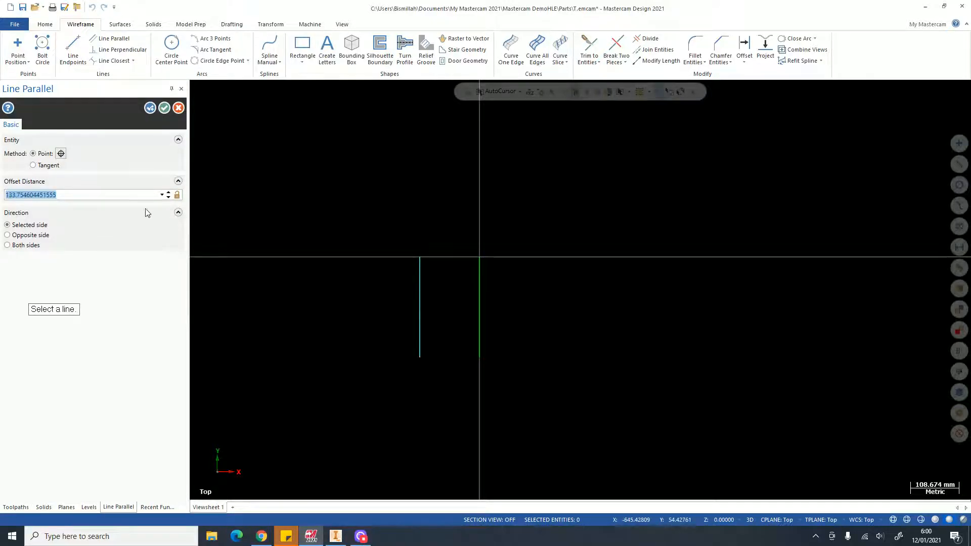
{"action": "type", "text": "100"}
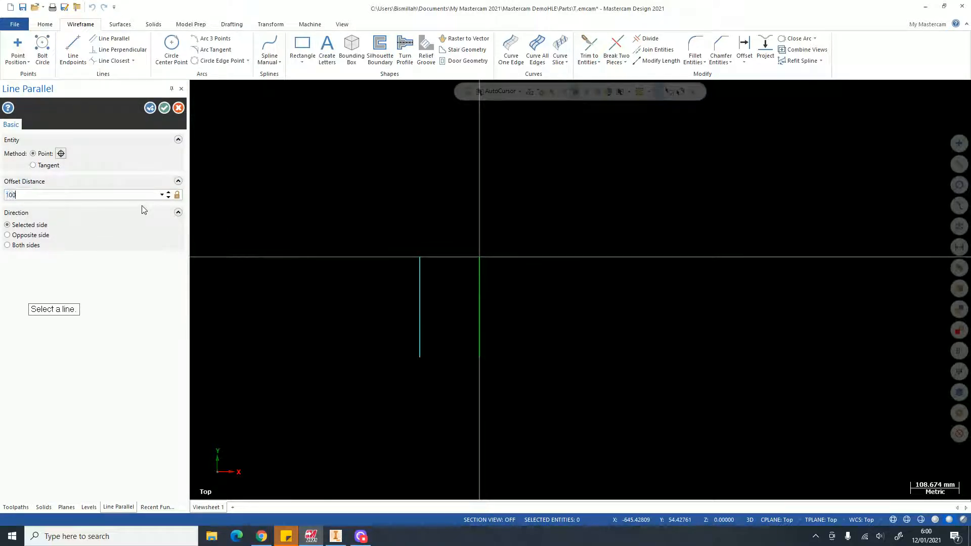
{"action": "key", "text": "Return"}
{"action": "scroll", "coordinate": [491, 316], "scroll_direction": "up", "scroll_amount": 2}
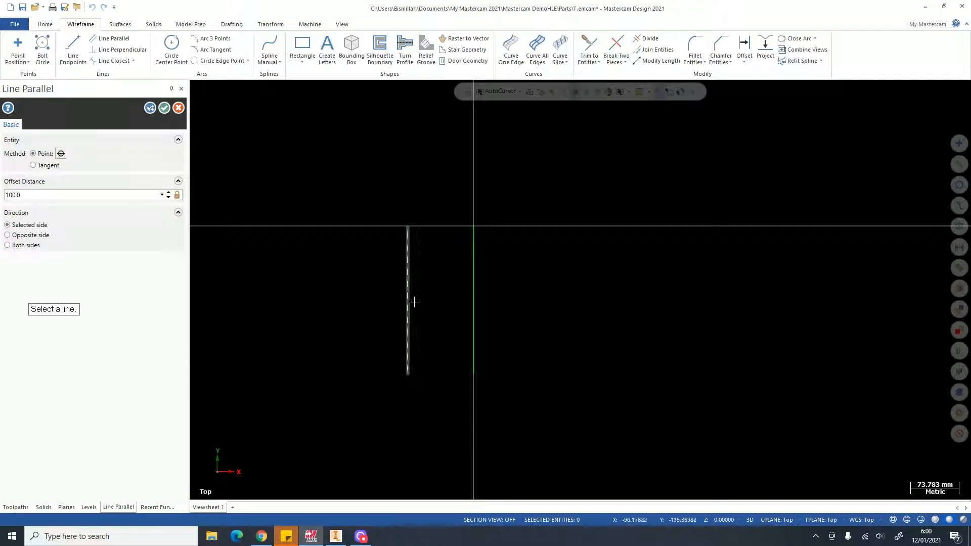
{"action": "scroll", "coordinate": [418, 279], "scroll_direction": "down", "scroll_amount": 3}
{"action": "scroll", "coordinate": [422, 281], "scroll_direction": "up", "scroll_amount": 4}
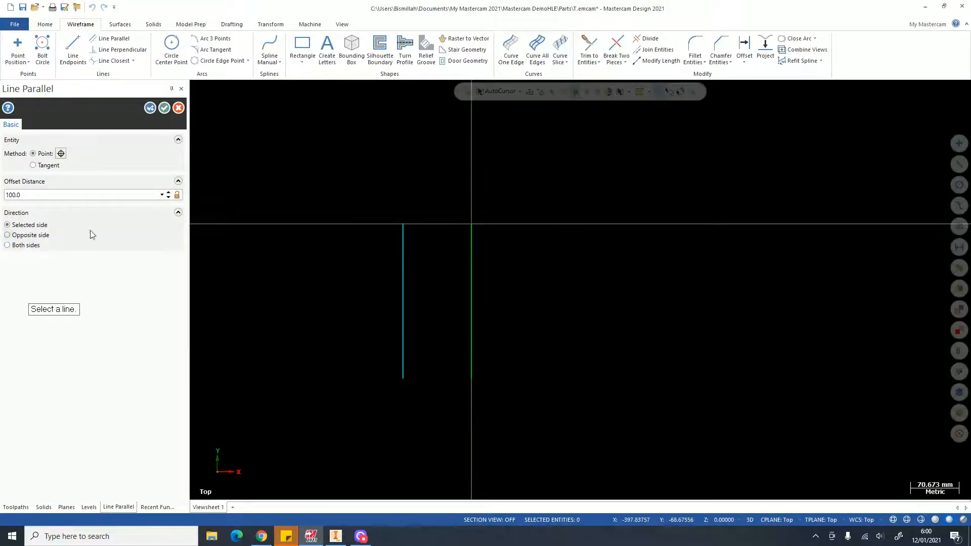
- Try the opposite side for the parallel line, and finish with parallels on both sides of the original
{"action": "left_click", "coordinate": [42, 238]}
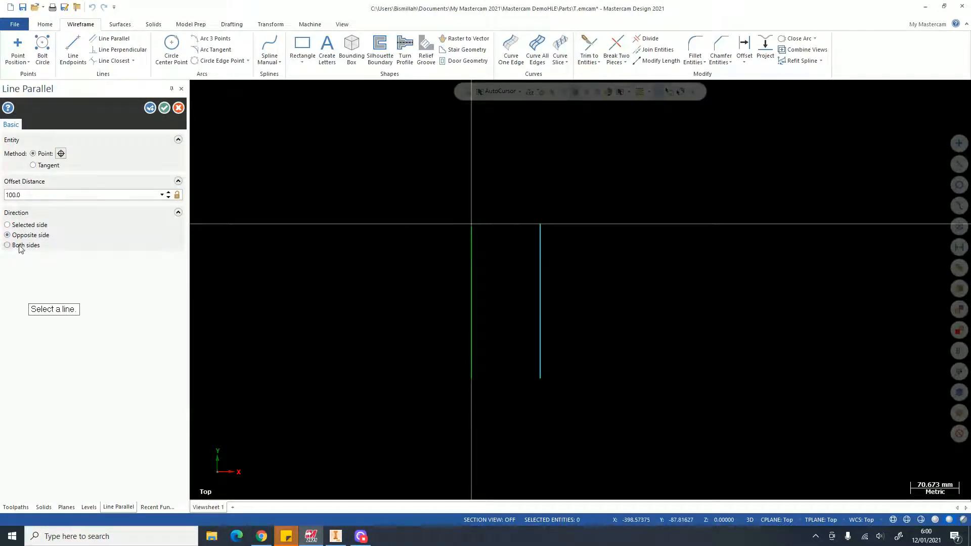
{"action": "left_click", "coordinate": [21, 247]}
{"action": "scroll", "coordinate": [443, 274], "scroll_direction": "up", "scroll_amount": 2}
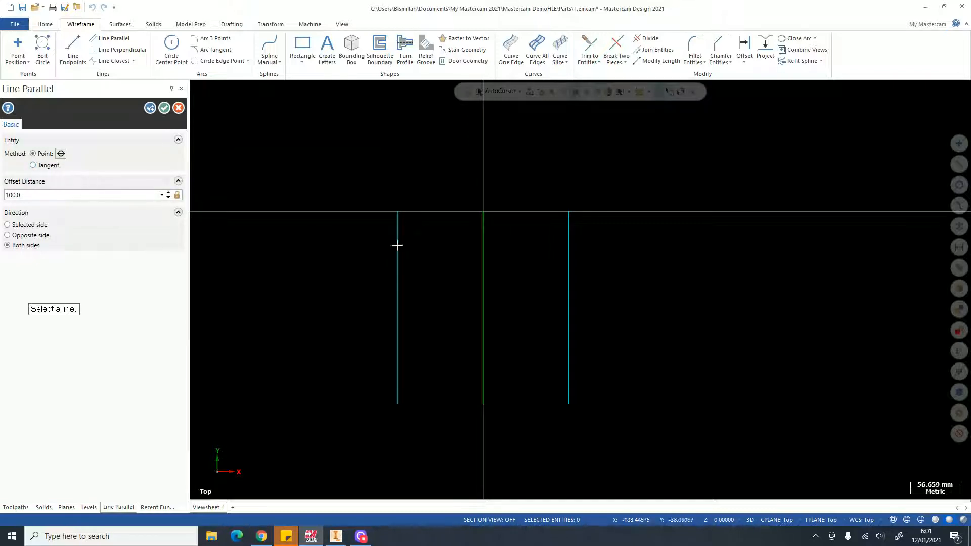
{"action": "left_click", "coordinate": [178, 108]}
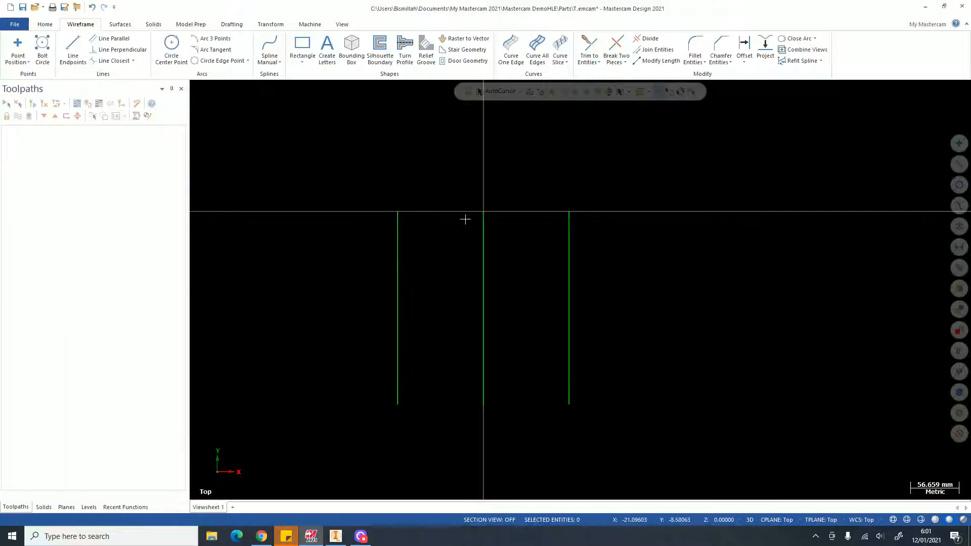
- Draw a circle centred on the origin with a radius of about 127 mm
{"action": "left_click", "coordinate": [174, 51]}
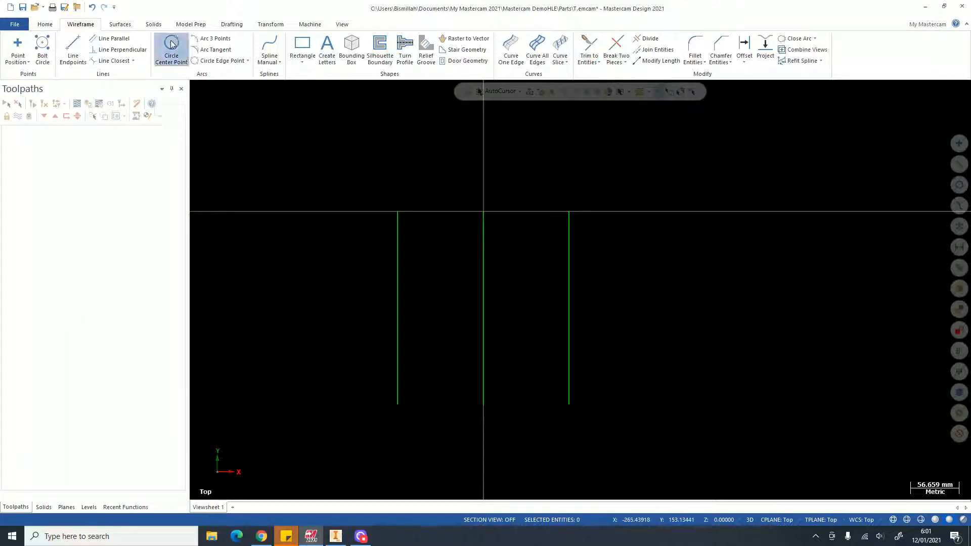
{"action": "left_click", "coordinate": [482, 211]}
{"action": "left_click", "coordinate": [376, 225]}
{"action": "key", "text": "Escape"}
{"action": "left_click", "coordinate": [398, 319]}
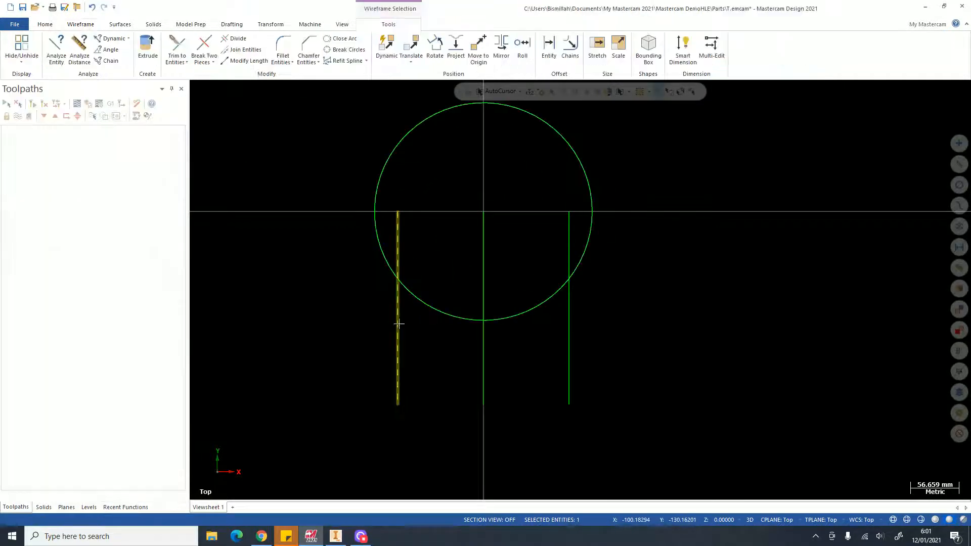
{"action": "key", "text": "Escape"}
- Create lines parallel to the centre line on both sides, tangent to the circle
{"action": "left_click", "coordinate": [112, 39]}
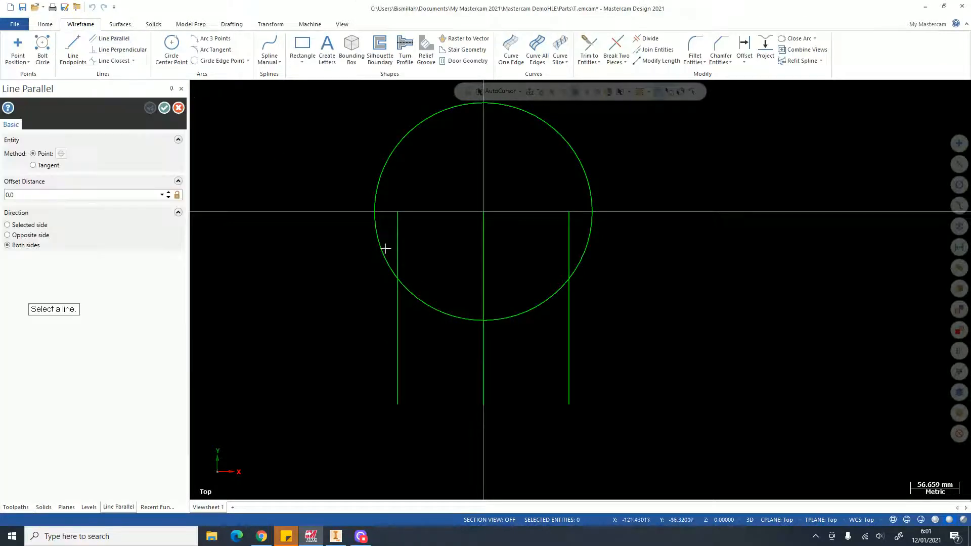
{"action": "left_click", "coordinate": [481, 247]}
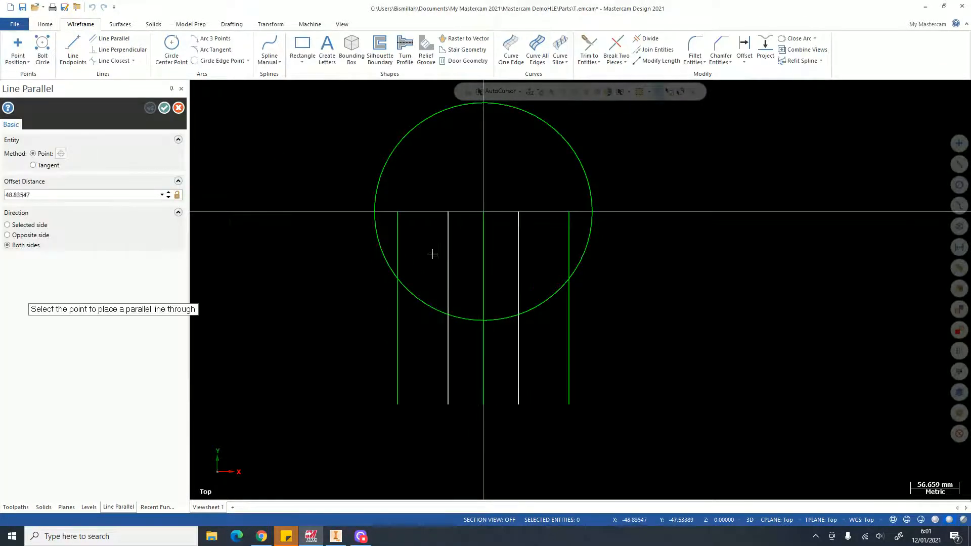
{"action": "left_click", "coordinate": [50, 165]}
{"action": "left_click", "coordinate": [375, 182]}
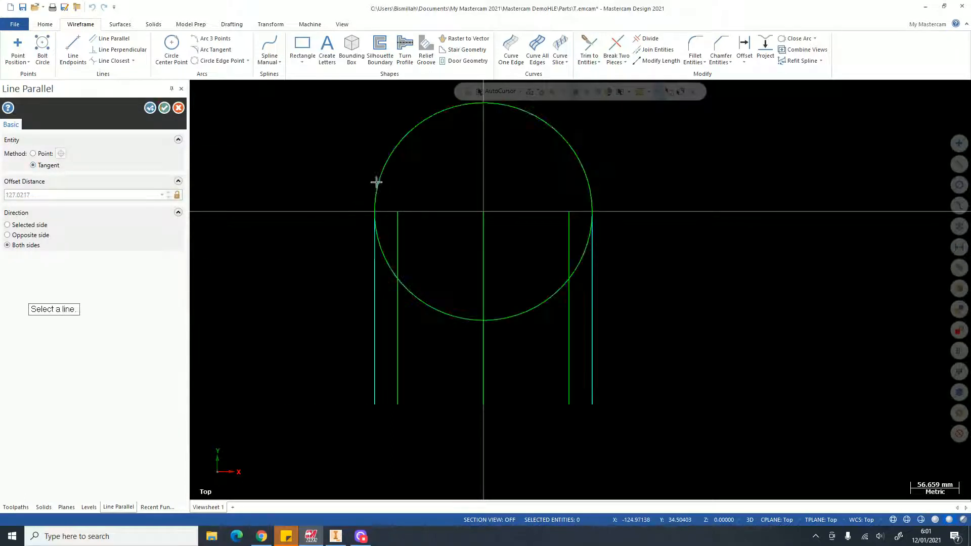
{"action": "scroll", "coordinate": [377, 219], "scroll_direction": "down", "scroll_amount": 2}
{"action": "scroll", "coordinate": [396, 229], "scroll_direction": "up", "scroll_amount": 3}
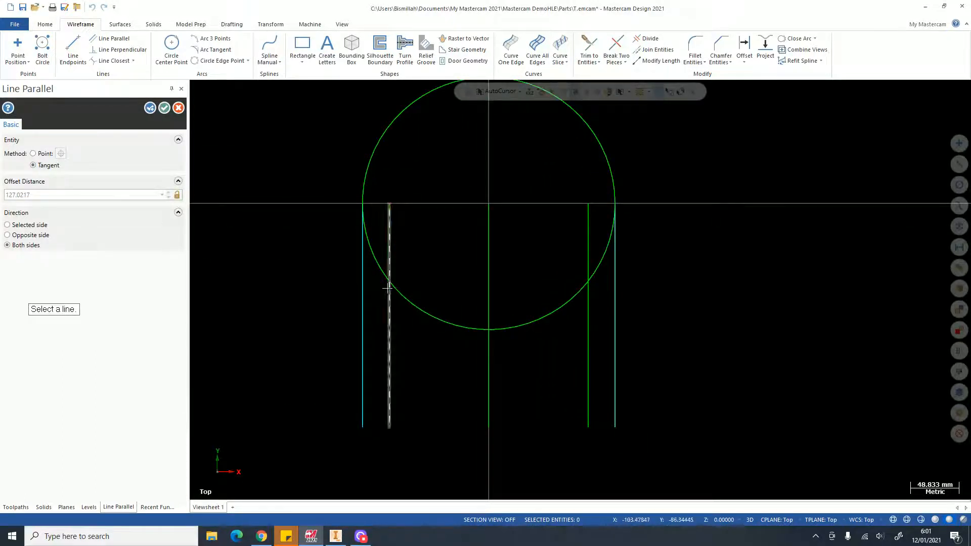
- Switch the parallel line method to Point and back to Tangent, and accept the two tangent lines
{"action": "left_click", "coordinate": [42, 154]}
{"action": "left_click", "coordinate": [58, 196]}
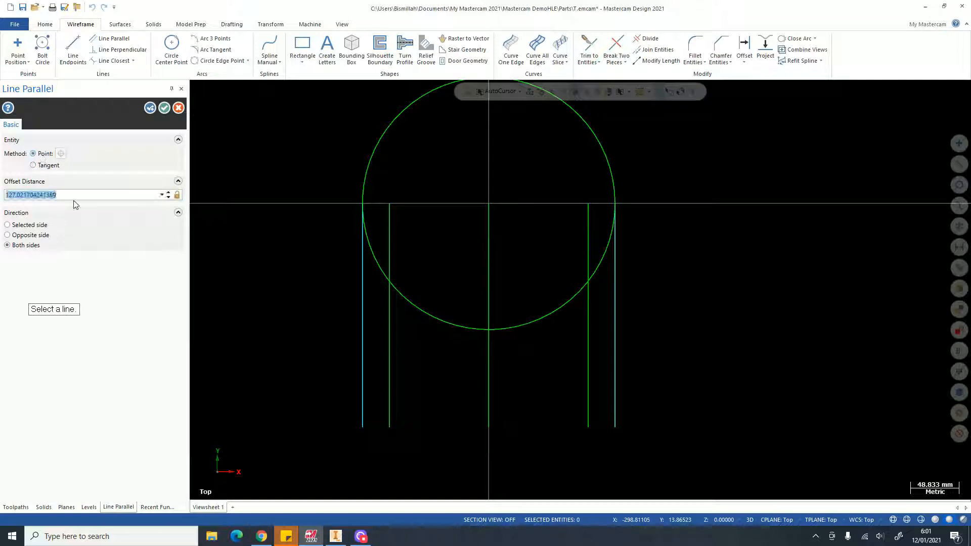
{"action": "left_click", "coordinate": [45, 166]}
{"action": "scroll", "coordinate": [373, 198], "scroll_direction": "down", "scroll_amount": 2}
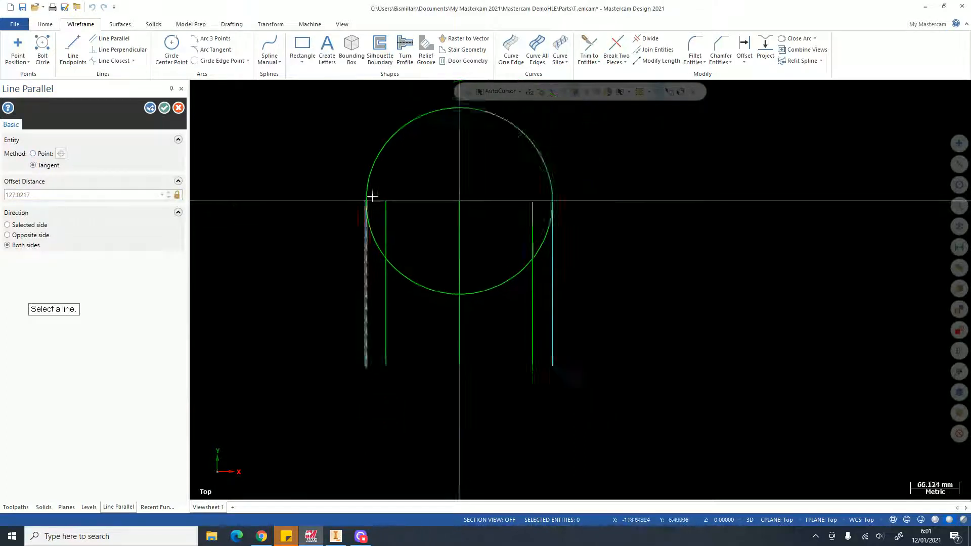
{"action": "scroll", "coordinate": [531, 201], "scroll_direction": "up", "scroll_amount": 3}
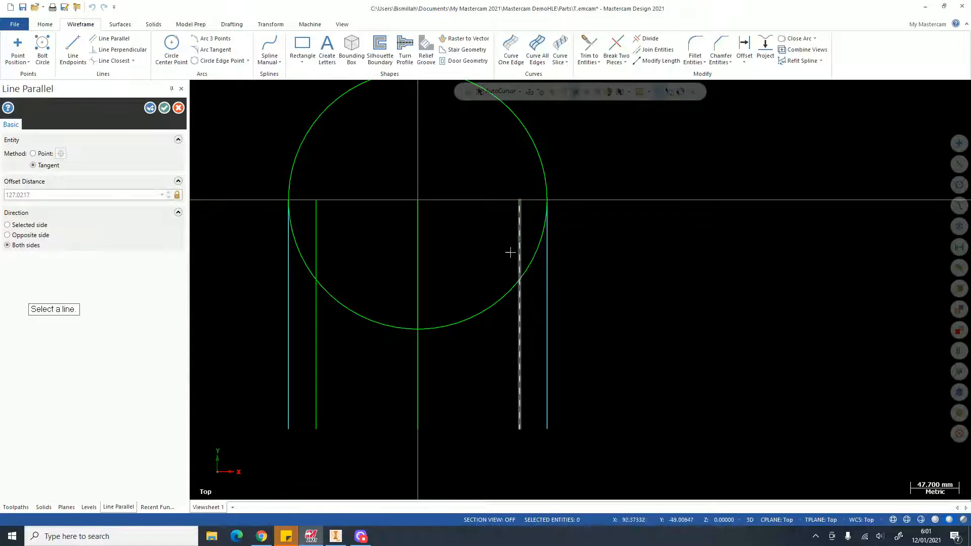
{"action": "scroll", "coordinate": [342, 309], "scroll_direction": "down", "scroll_amount": 2}
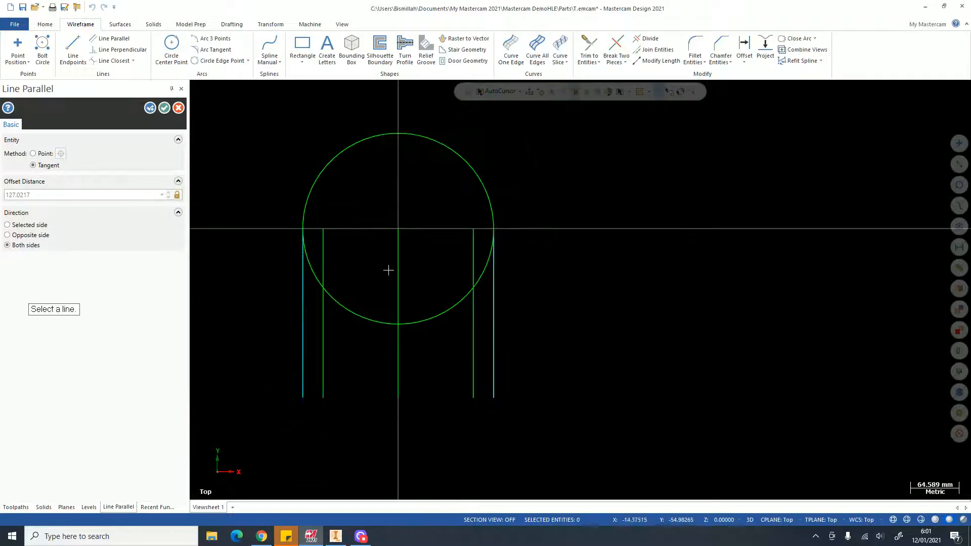
{"action": "key", "text": "Return"}
- Select the circle and all the vertical lines and delete them
{"action": "scroll", "coordinate": [349, 238], "scroll_direction": "up", "scroll_amount": 1}
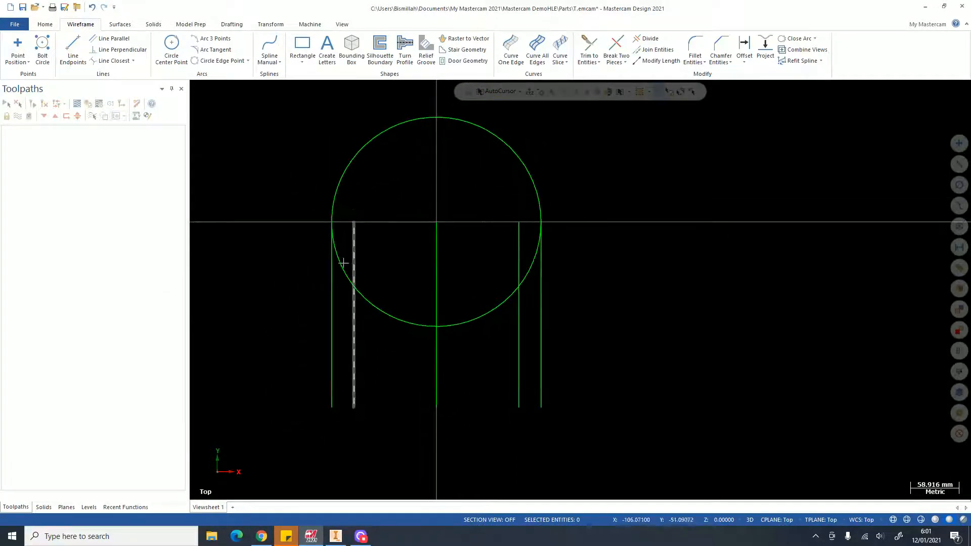
{"action": "scroll", "coordinate": [379, 220], "scroll_direction": "down", "scroll_amount": 3}
{"action": "left_click_drag", "start_coordinate": [302, 122], "coordinate": [587, 396]}
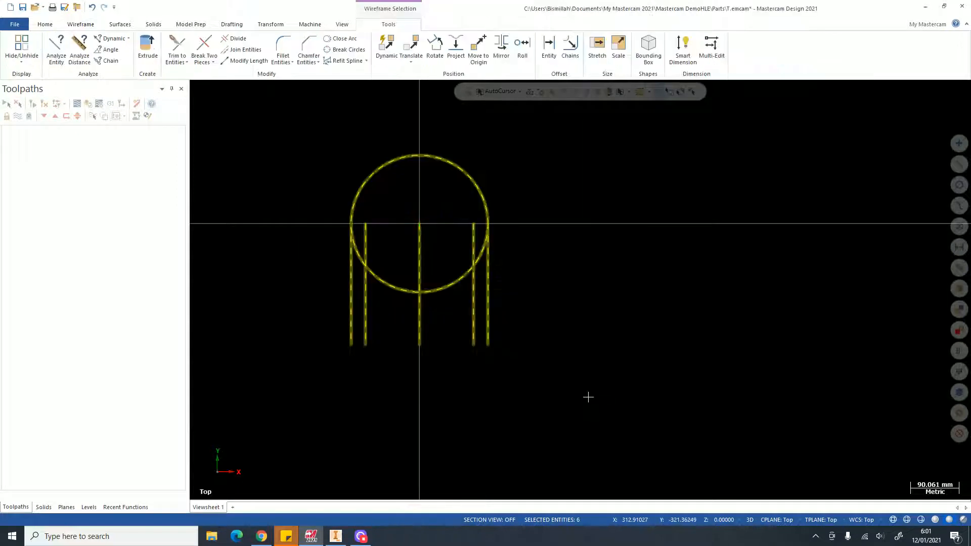
{"action": "key", "text": "Delete"}
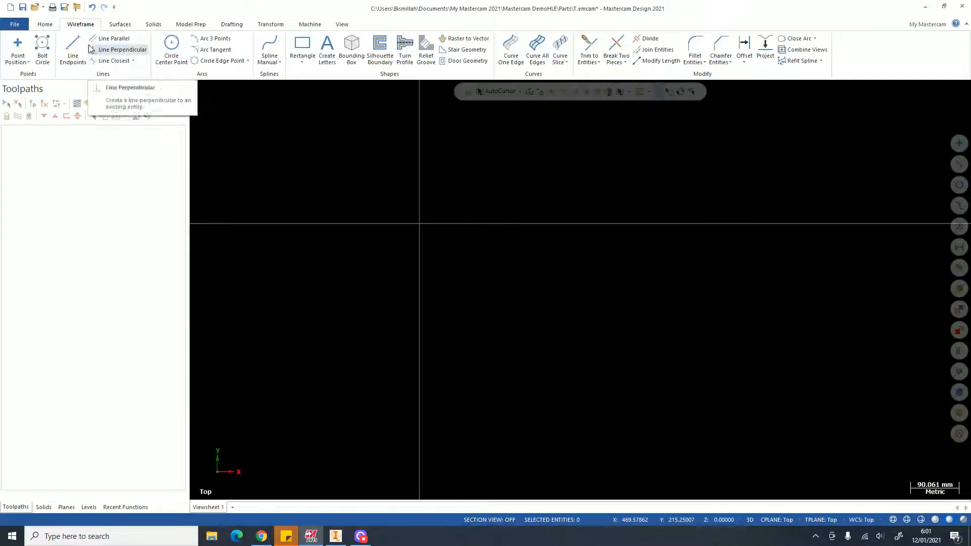
- Draw a vertical line about 295 mm long straight down from the origin
{"action": "left_click", "coordinate": [73, 48]}
{"action": "left_click", "coordinate": [419, 223]}
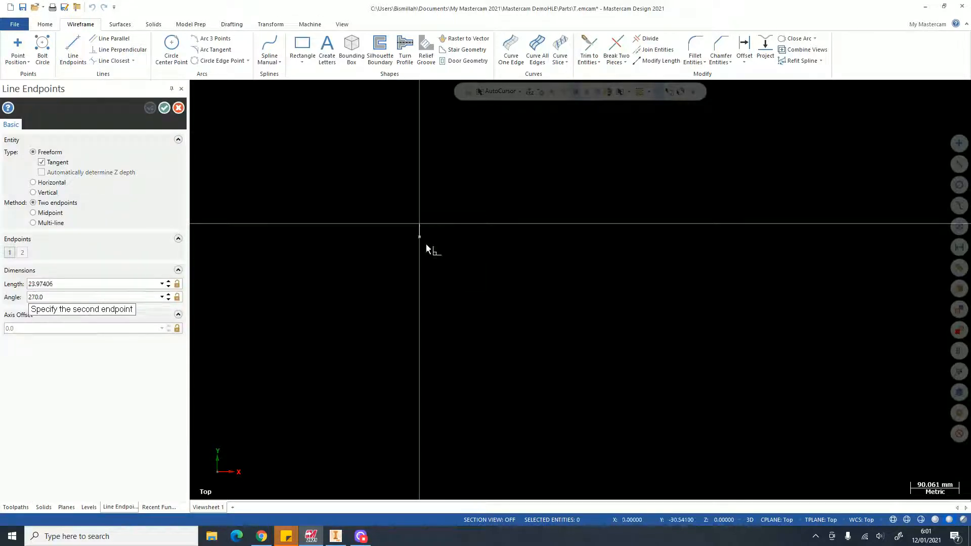
{"action": "left_click", "coordinate": [419, 387]}
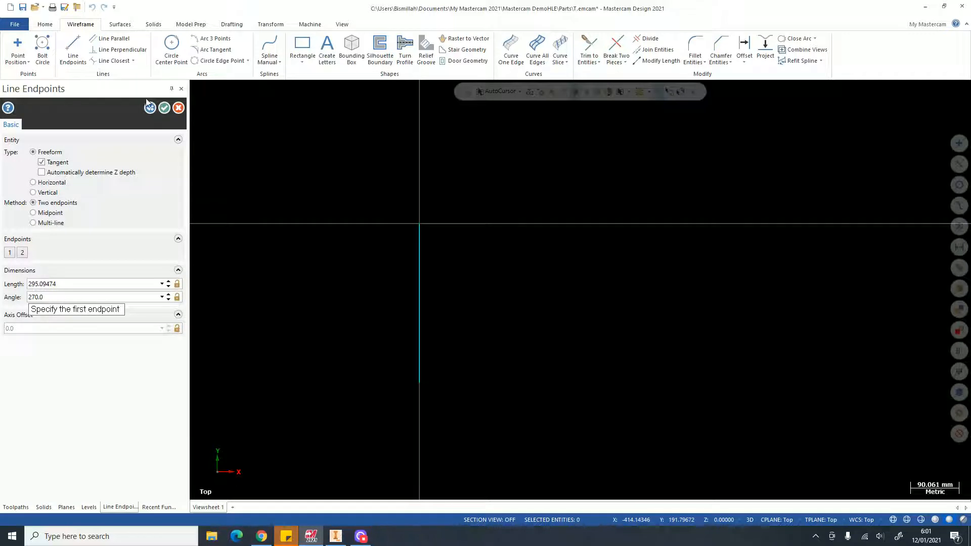
- Create a line perpendicular to the vertical line, extending to its left, with a length of 200 mm
{"action": "left_click", "coordinate": [121, 49]}
{"action": "left_click", "coordinate": [420, 270]}
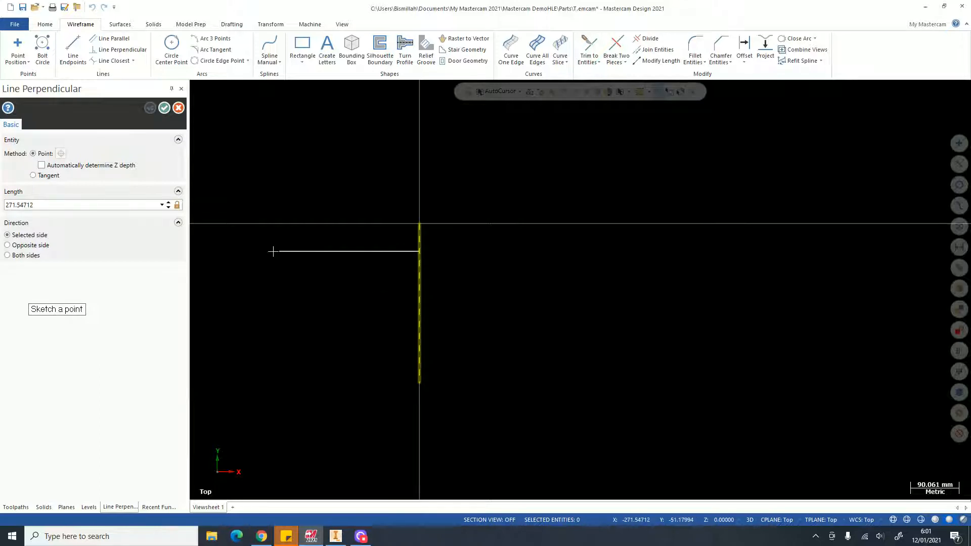
{"action": "left_click", "coordinate": [291, 273]}
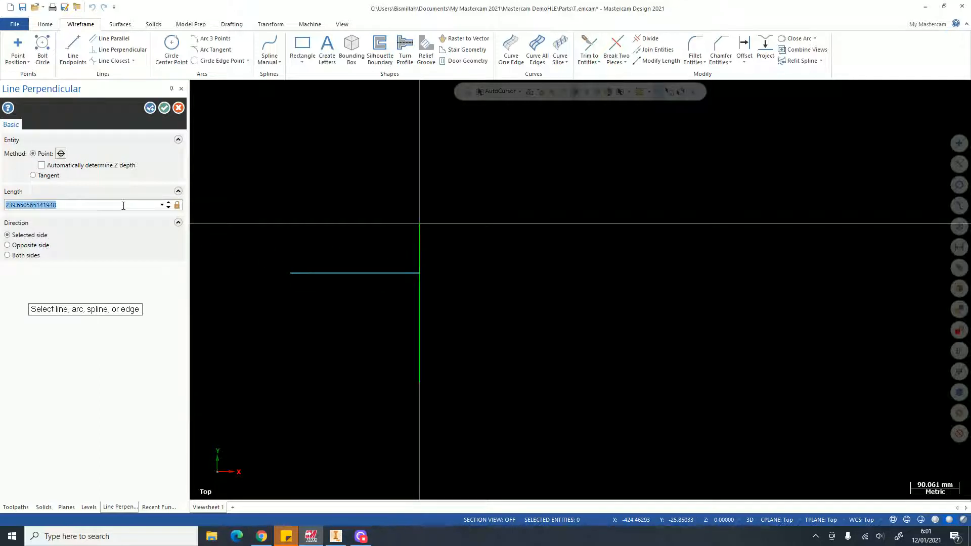
{"action": "type", "text": "200"}
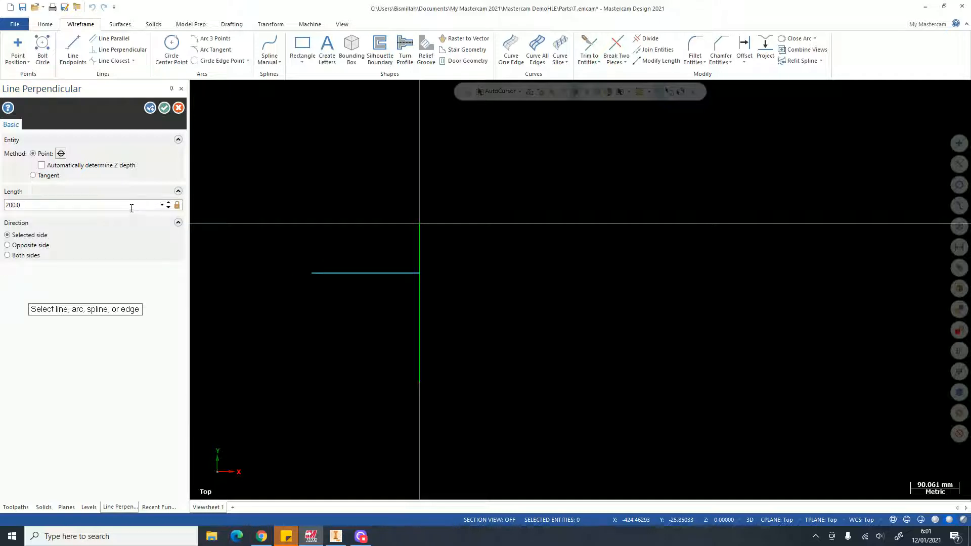
- Try the perpendicular line on the opposite side, and finish with it extending to both sides of the vertical line
{"action": "left_click", "coordinate": [42, 249]}
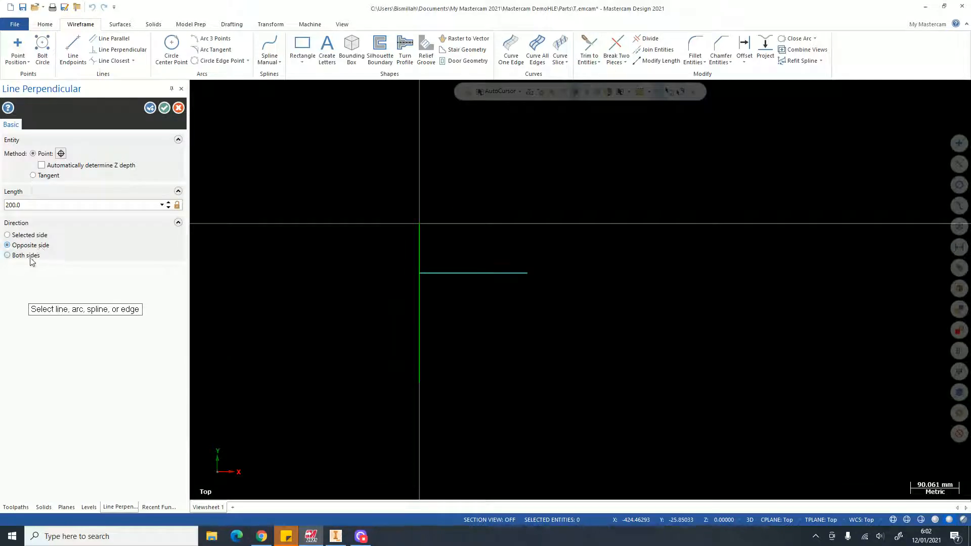
{"action": "left_click", "coordinate": [31, 258]}
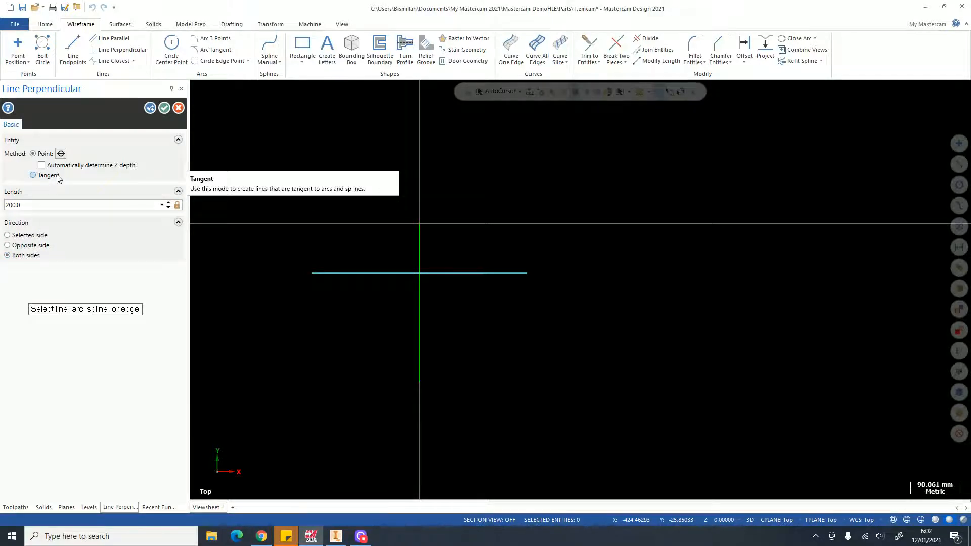
{"action": "scroll", "coordinate": [340, 299], "scroll_direction": "down", "scroll_amount": 2}
{"action": "scroll", "coordinate": [387, 293], "scroll_direction": "up", "scroll_amount": 2}
{"action": "key", "text": "Escape"}
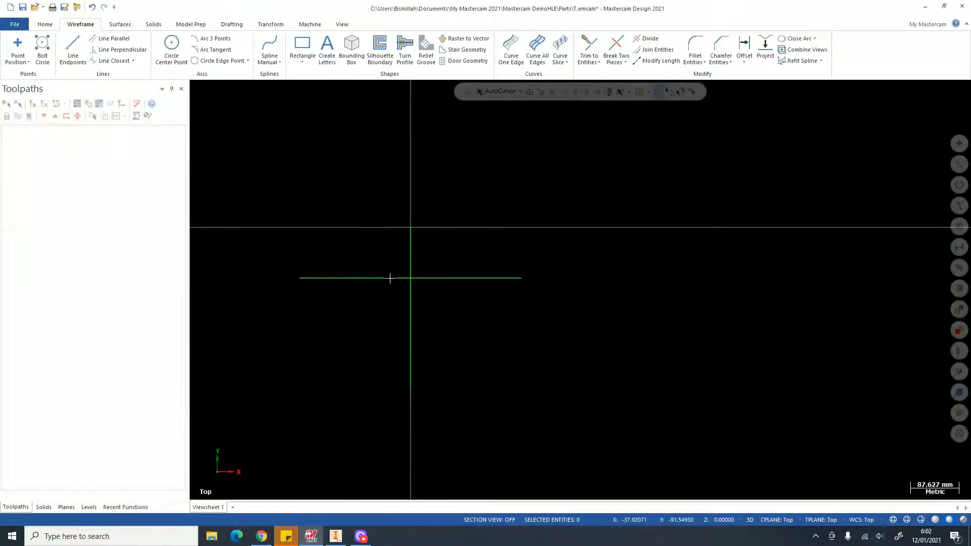
- Draw a circle centred on the origin and delete the left half of the horizontal perpendicular line
{"action": "left_click", "coordinate": [172, 49]}
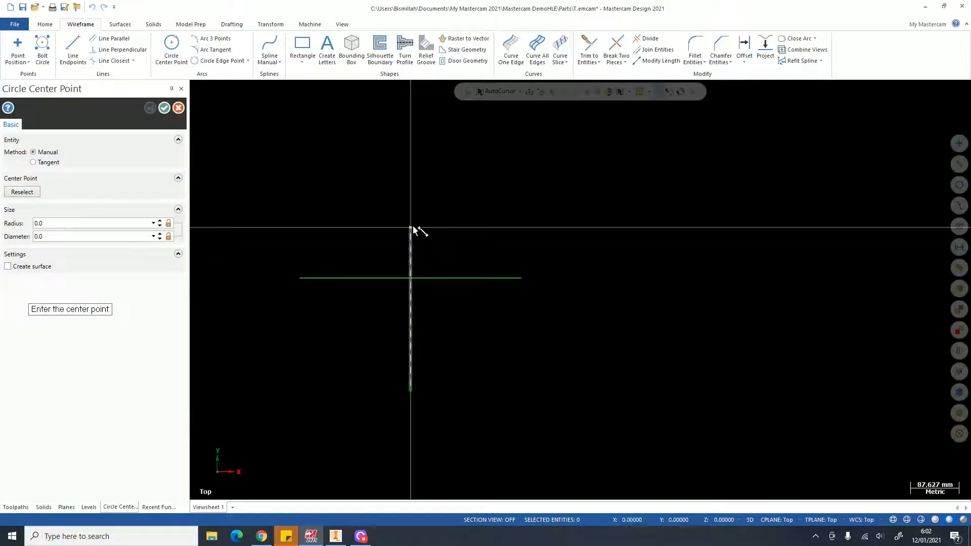
{"action": "left_click", "coordinate": [413, 227]}
{"action": "left_click", "coordinate": [397, 314]}
{"action": "key", "text": "Escape"}
{"action": "left_click", "coordinate": [318, 278]}
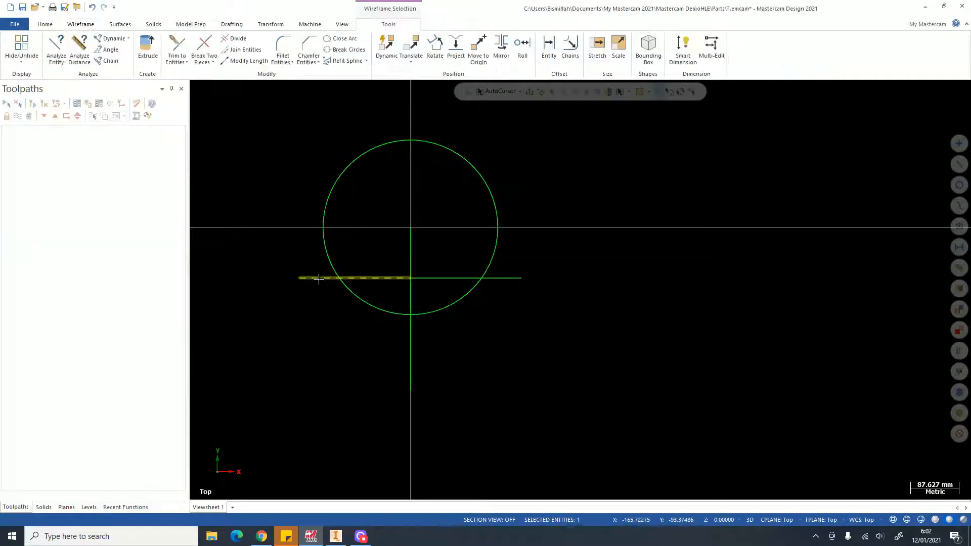
{"action": "key", "text": "Delete"}
- Draw a second, smaller circle to the left of the origin circle, slightly overlapping it
{"action": "left_click", "coordinate": [171, 49]}
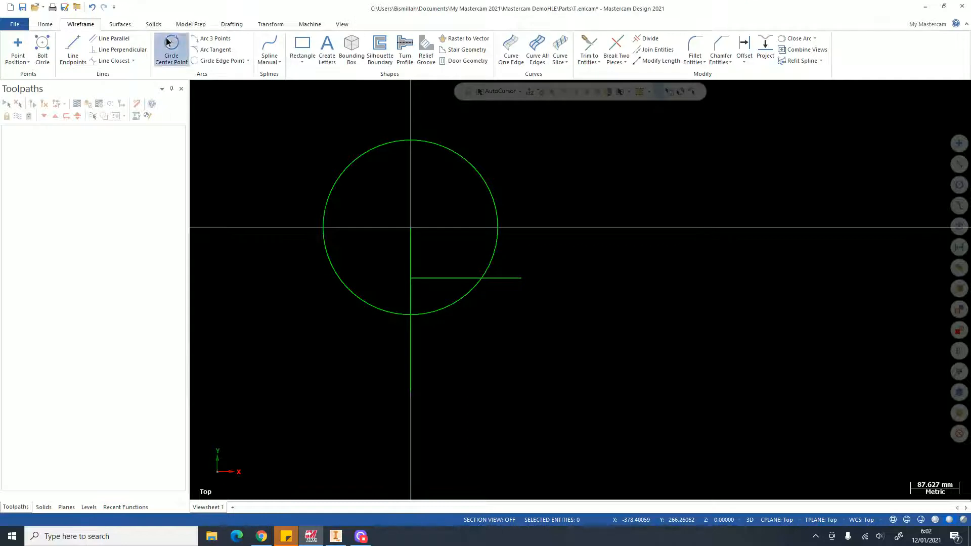
{"action": "left_click", "coordinate": [266, 254]}
{"action": "left_click", "coordinate": [317, 300]}
{"action": "key", "text": "Escape"}
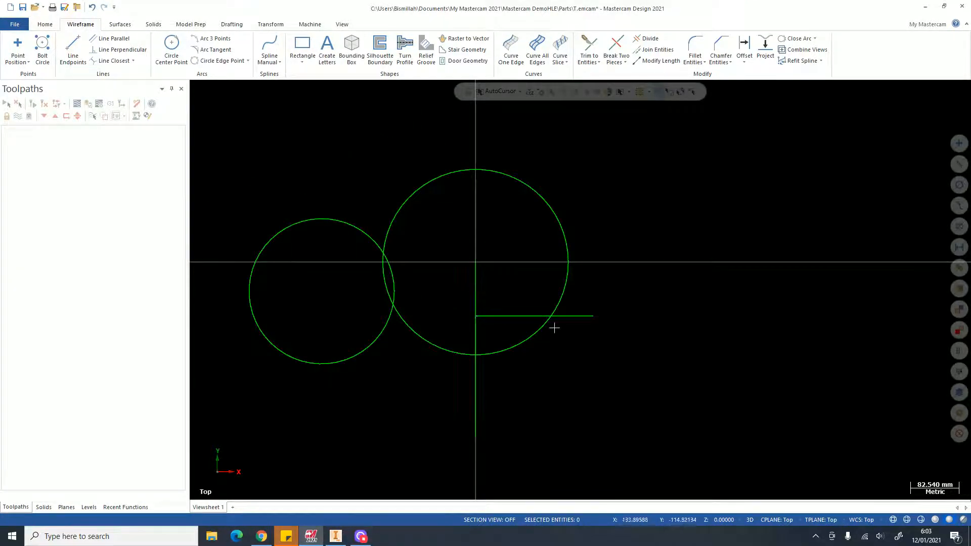
- Draw a vertical two-endpoint line just left of the origin, passing completely through the origin circle
{"action": "left_click", "coordinate": [72, 49]}
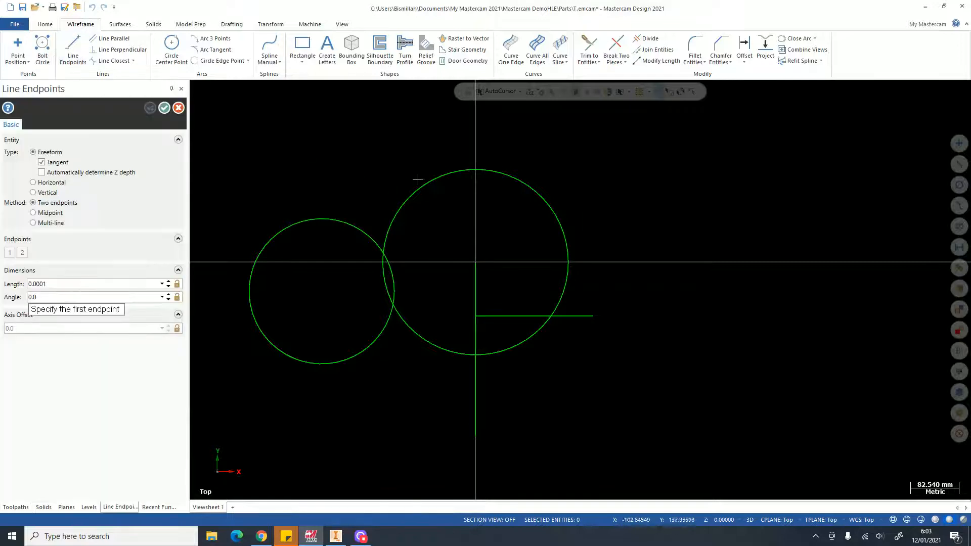
{"action": "left_click", "coordinate": [460, 129]}
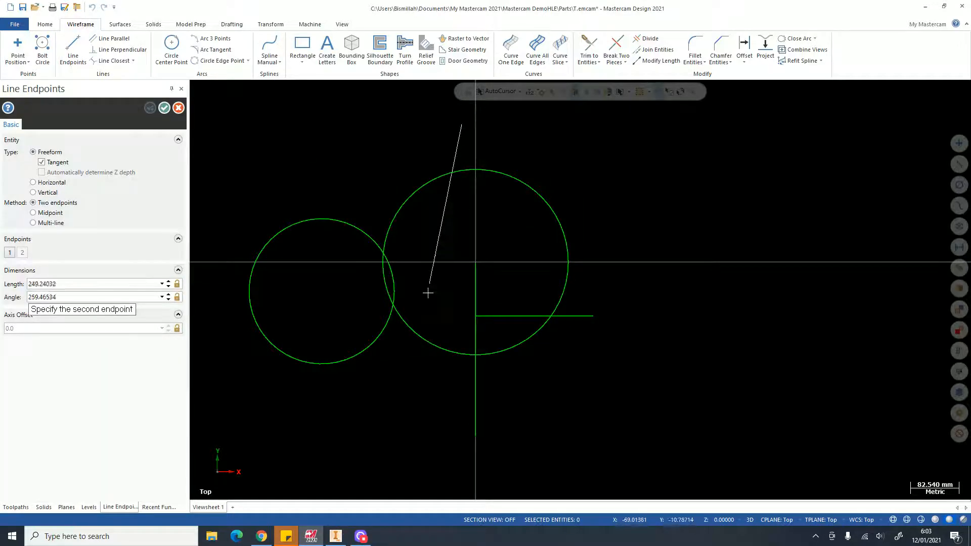
{"action": "left_click", "coordinate": [454, 413]}
{"action": "left_click", "coordinate": [164, 108]}
- Create a perpendicular line with the Tangent method from the new vertical line to the left circle, about 298 mm long
{"action": "left_click", "coordinate": [122, 50]}
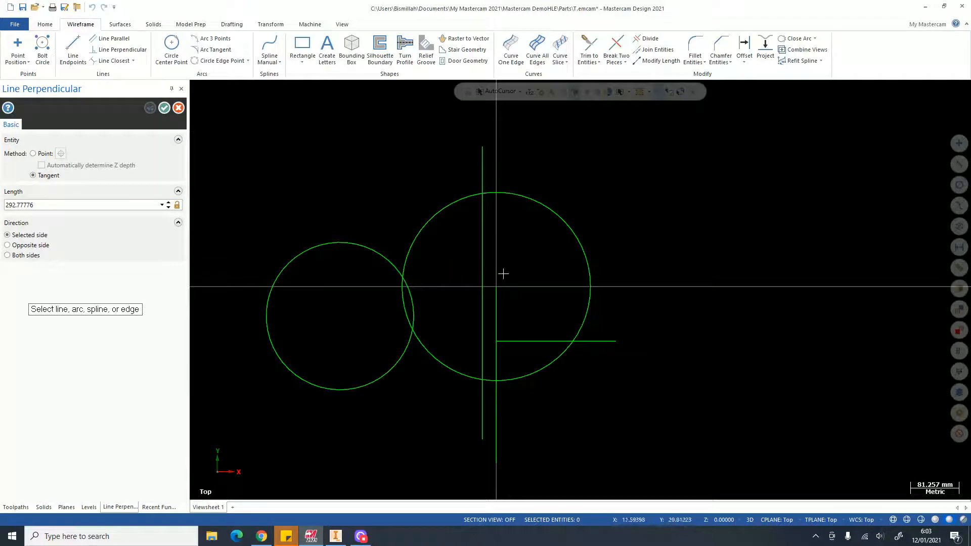
{"action": "left_click", "coordinate": [482, 248]}
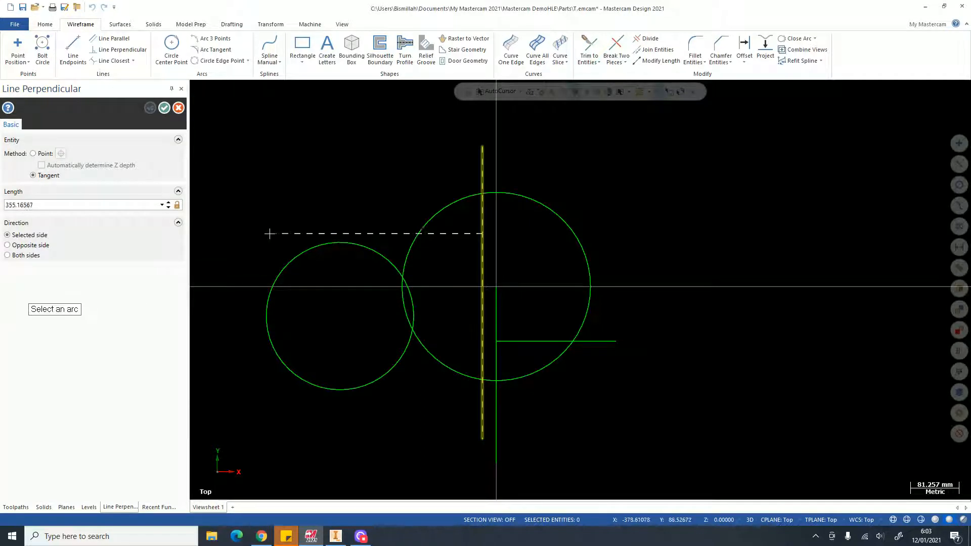
{"action": "left_click", "coordinate": [304, 249]}
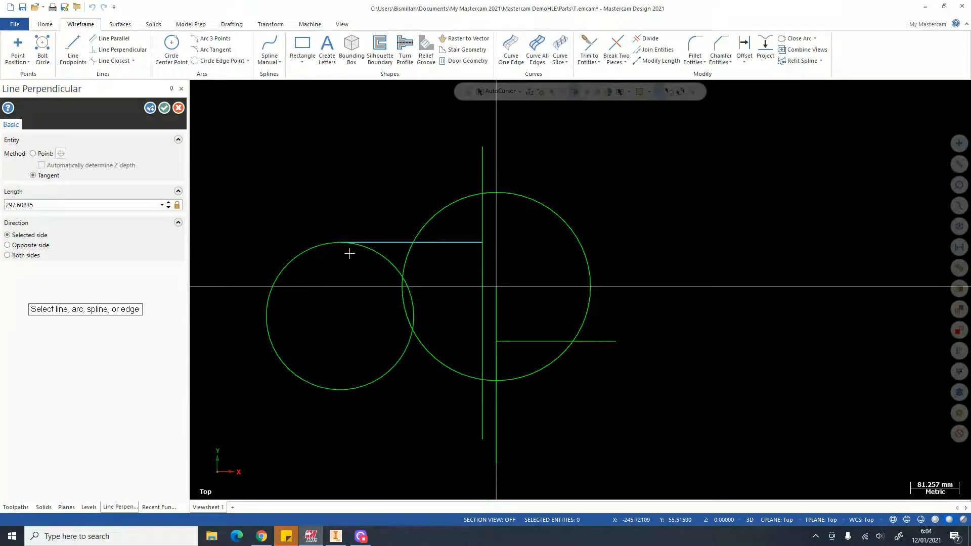
{"action": "middle_click_drag", "start_coordinate": [449, 275], "coordinate": [424, 255]}
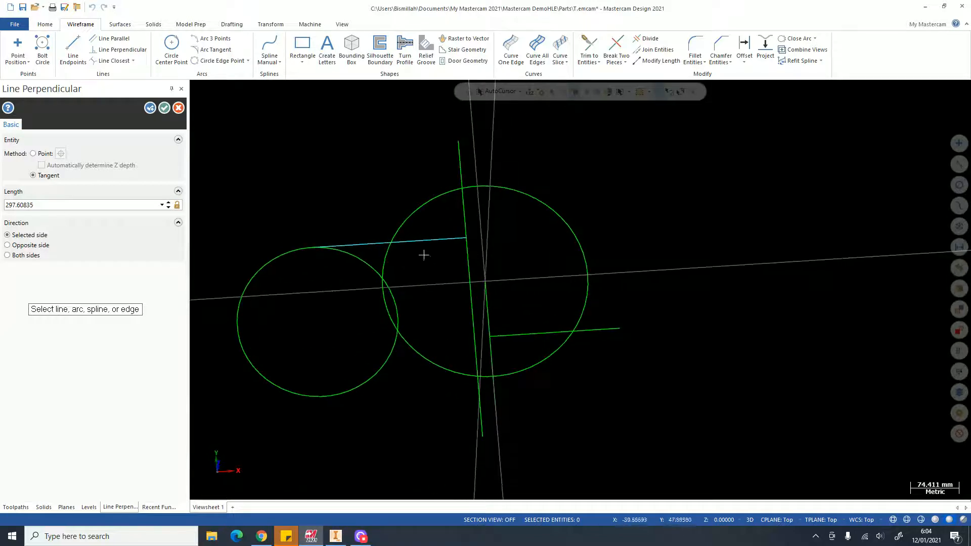
- Try the tangent perpendicular line on the opposite side, and finish with it extending to both sides of the vertical line
{"action": "left_click", "coordinate": [40, 247]}
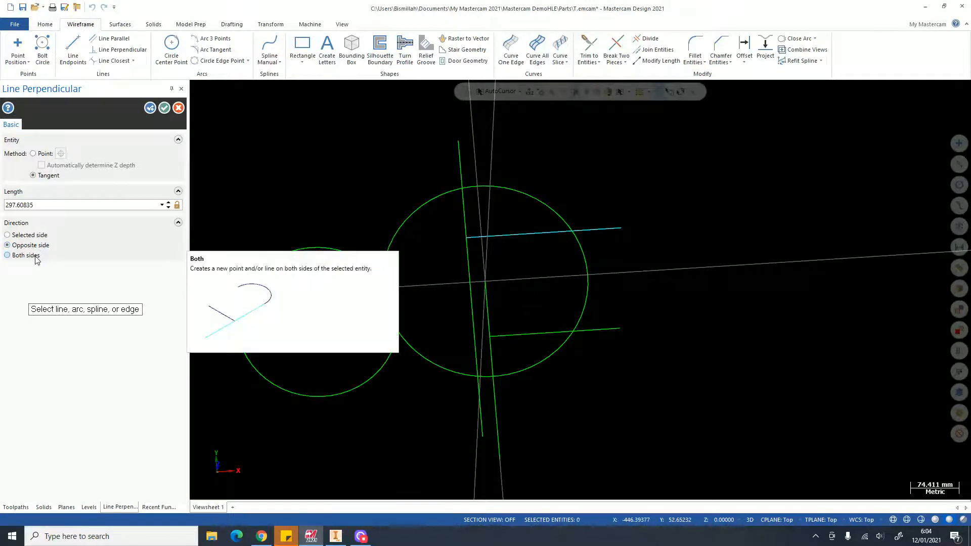
{"action": "left_click", "coordinate": [37, 259]}
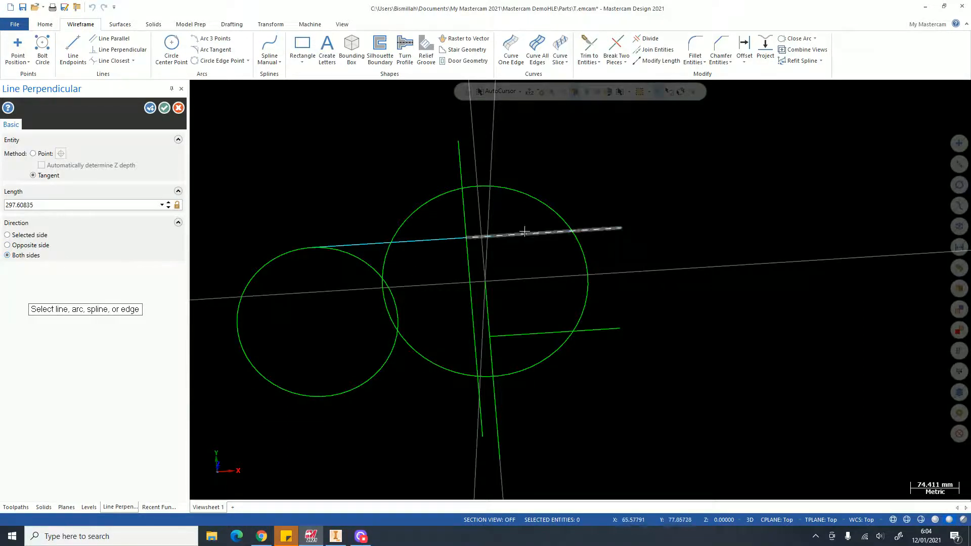
{"action": "scroll", "coordinate": [526, 229], "scroll_direction": "down", "scroll_amount": 3}
{"action": "scroll", "coordinate": [556, 258], "scroll_direction": "up", "scroll_amount": 2}
{"action": "middle_click_drag", "start_coordinate": [311, 232], "coordinate": [185, 170]}
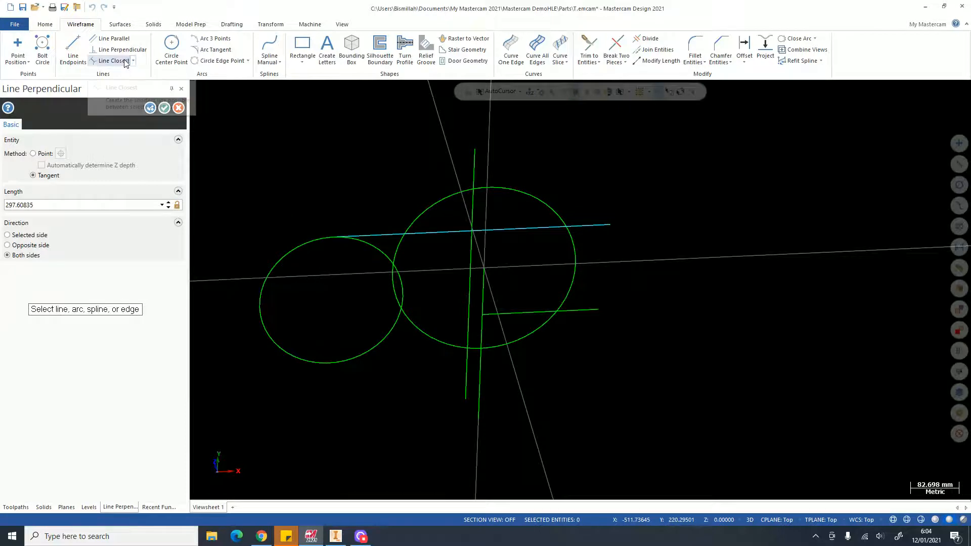
{"action": "scroll", "coordinate": [460, 194], "scroll_direction": "down", "scroll_amount": 3}
{"action": "middle_click_drag", "start_coordinate": [460, 194], "coordinate": [484, 239]}
{"action": "scroll", "coordinate": [485, 240], "scroll_direction": "up", "scroll_amount": 3}
{"action": "key", "text": "Escape"}
{"action": "scroll", "coordinate": [487, 248], "scroll_direction": "down", "scroll_amount": 3}
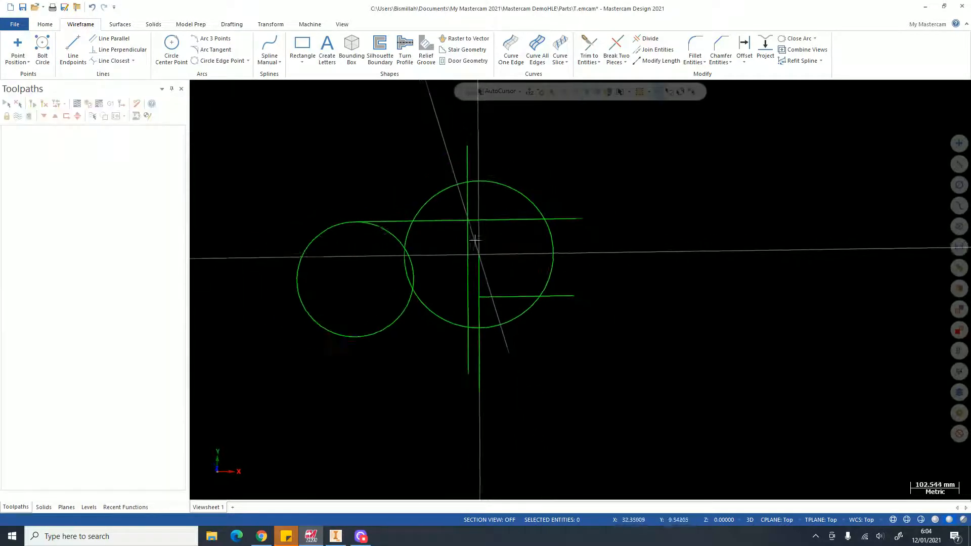
{"action": "left_click", "coordinate": [133, 61]}
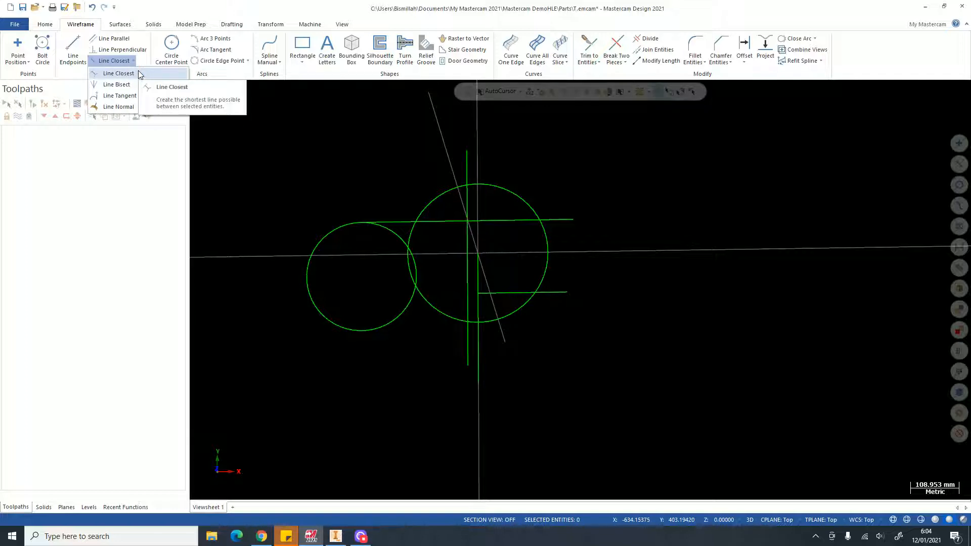
{"action": "left_click", "coordinate": [139, 73]}
{"action": "scroll", "coordinate": [429, 216], "scroll_direction": "down", "scroll_amount": 2}
{"action": "scroll", "coordinate": [454, 273], "scroll_direction": "up", "scroll_amount": 3}
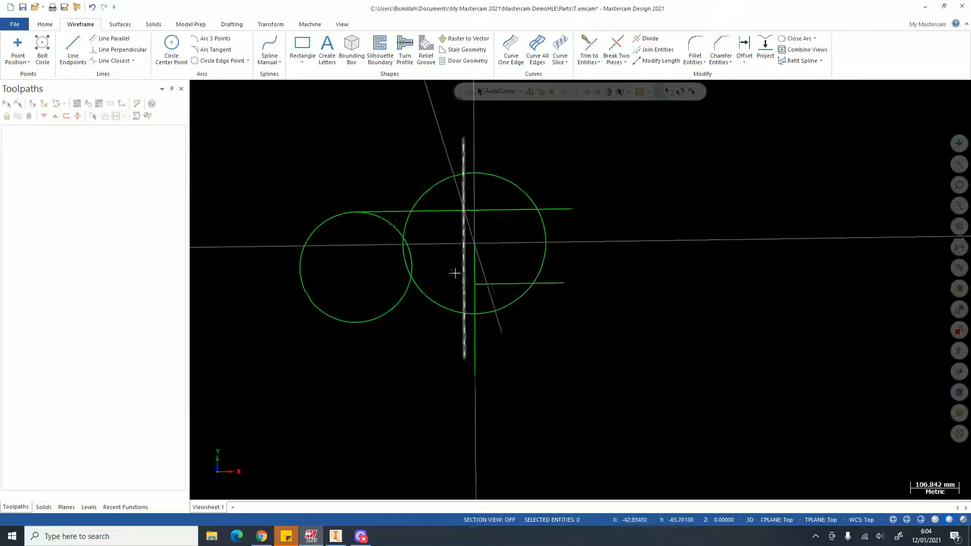
{"action": "scroll", "coordinate": [475, 266], "scroll_direction": "down", "scroll_amount": 2}
{"action": "scroll", "coordinate": [455, 280], "scroll_direction": "up", "scroll_amount": 2}
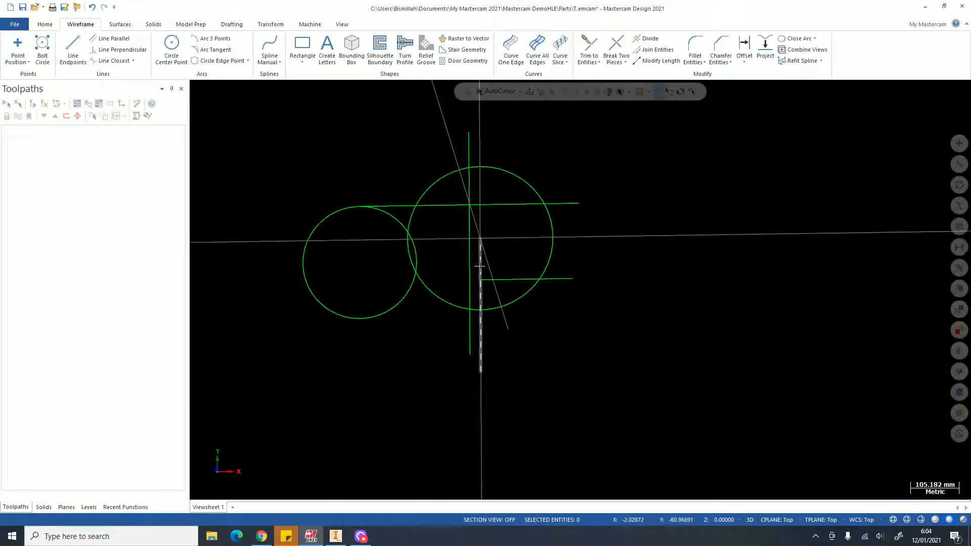
- Create a Line Closest between the vertical line from the origin and the left circle
{"action": "left_click", "coordinate": [479, 265]}
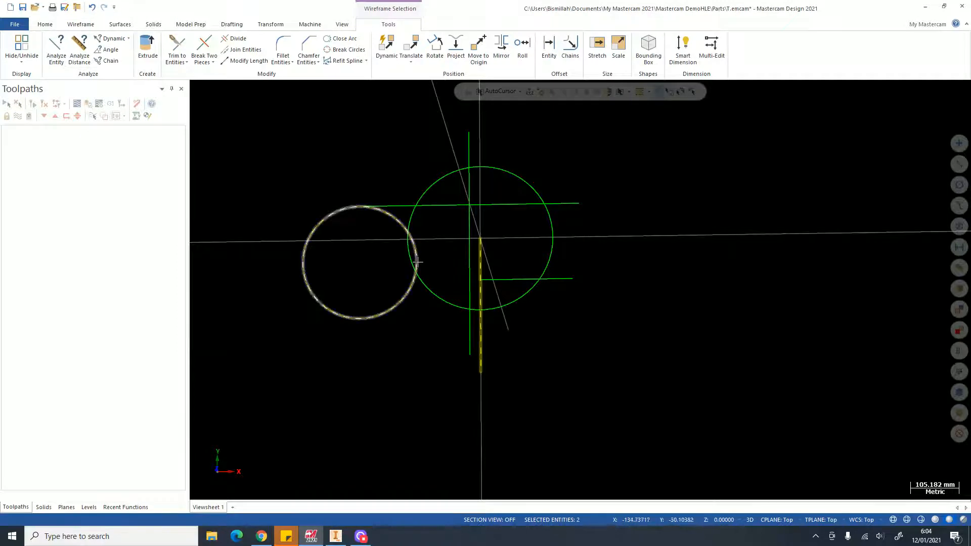
{"action": "left_click", "coordinate": [416, 259]}
{"action": "left_click", "coordinate": [83, 25]}
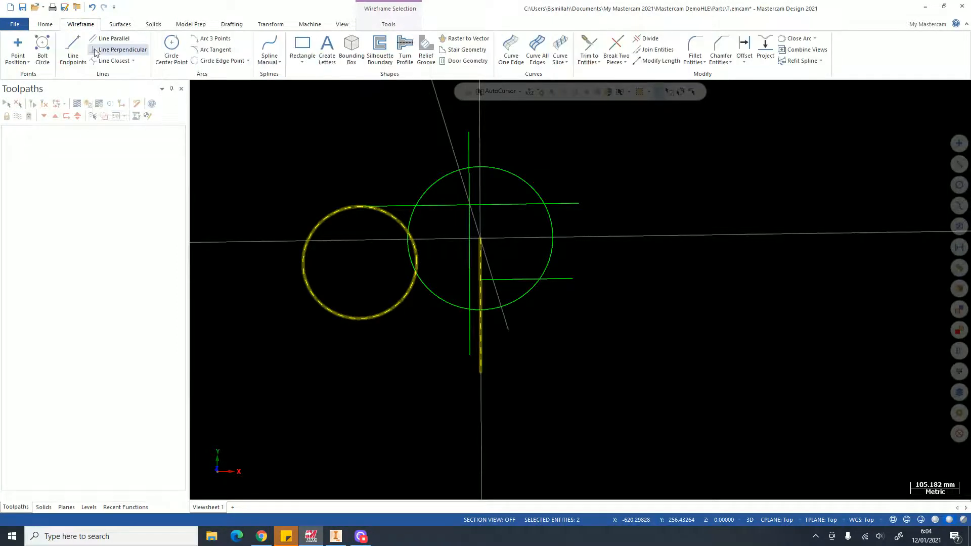
{"action": "left_click", "coordinate": [131, 62]}
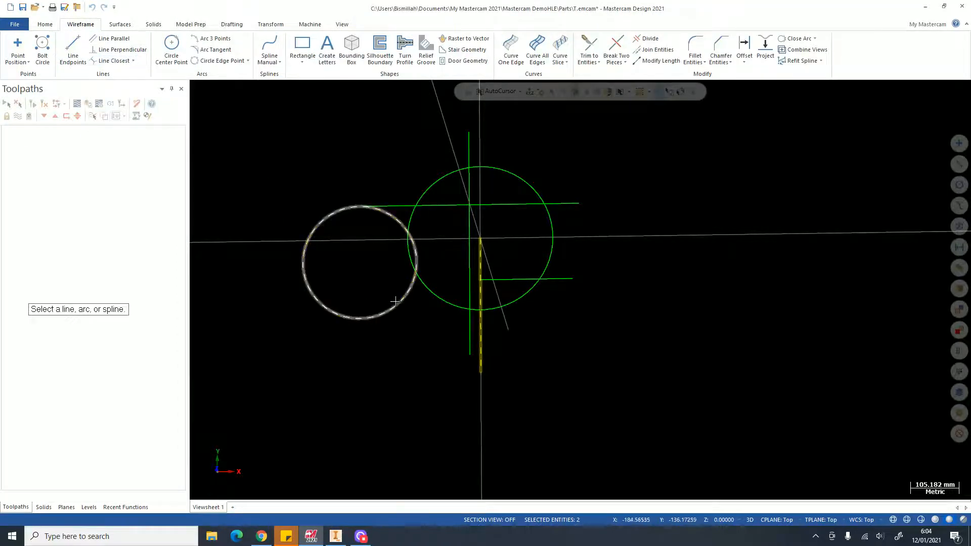
{"action": "scroll", "coordinate": [440, 266], "scroll_direction": "up", "scroll_amount": 3}
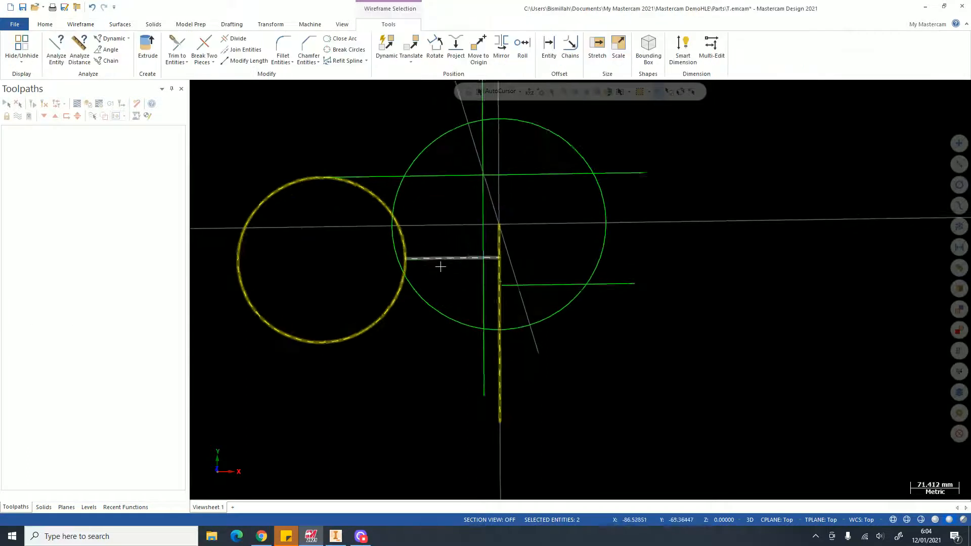
{"action": "scroll", "coordinate": [434, 248], "scroll_direction": "up", "scroll_amount": 1}
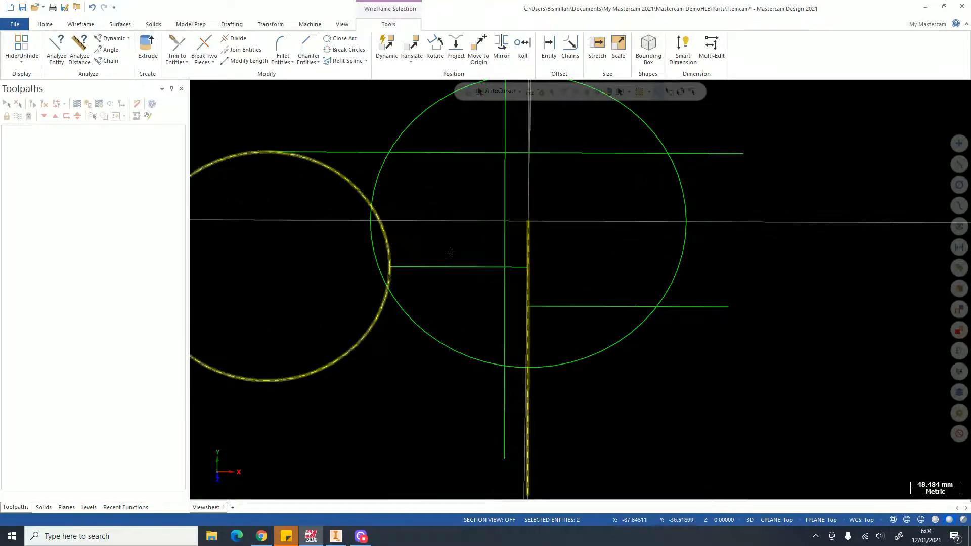
{"action": "scroll", "coordinate": [472, 254], "scroll_direction": "down", "scroll_amount": 2}
{"action": "scroll", "coordinate": [494, 258], "scroll_direction": "down", "scroll_amount": 3}
{"action": "key", "text": "Escape"}
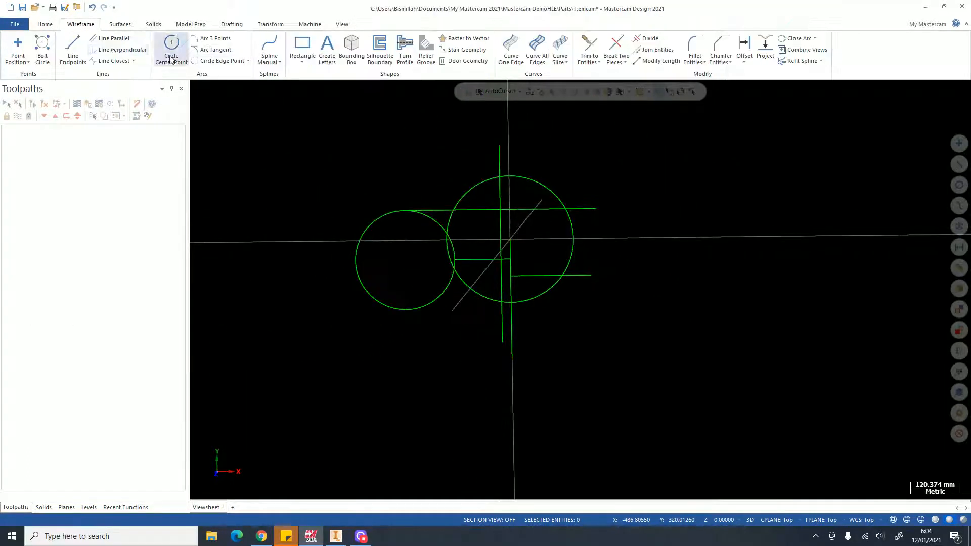
- Draw a slanted freeform line about 265 mm long below and to the right of the origin circle
{"action": "left_click", "coordinate": [73, 49]}
{"action": "left_click", "coordinate": [571, 314]}
{"action": "left_click", "coordinate": [556, 418]}
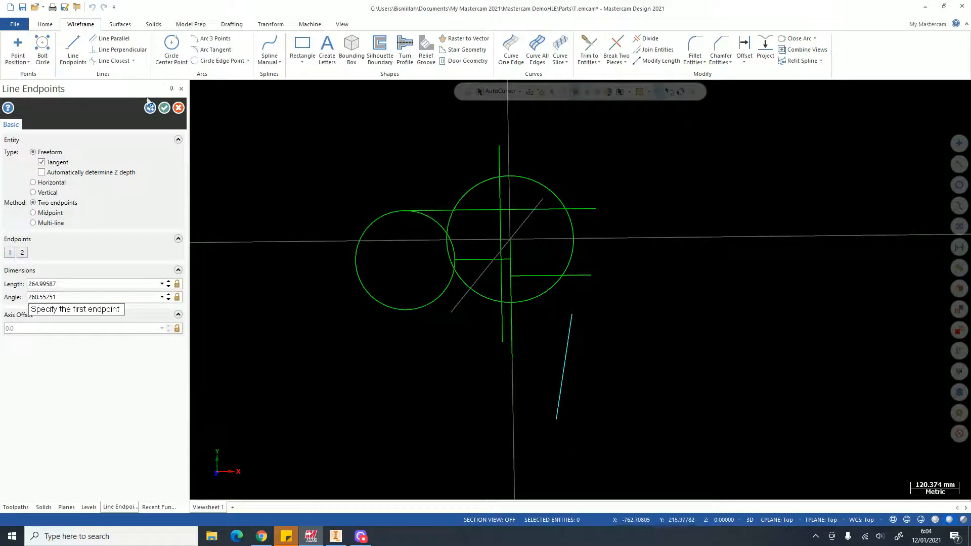
{"action": "left_click", "coordinate": [165, 108]}
- Create the shortest connecting line between the vertical line from the origin and the slanted line
{"action": "left_click", "coordinate": [132, 62]}
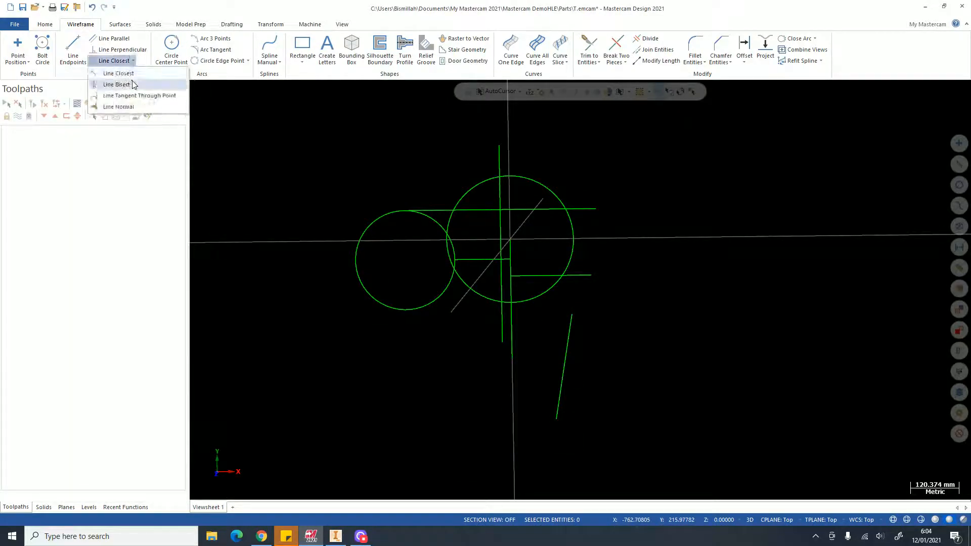
{"action": "left_click", "coordinate": [127, 83]}
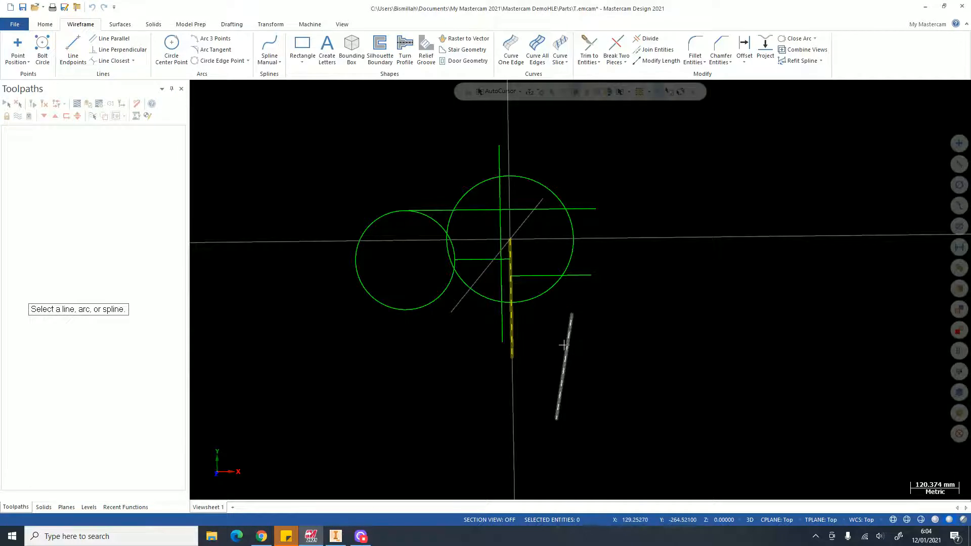
{"action": "scroll", "coordinate": [519, 363], "scroll_direction": "up", "scroll_amount": 4}
{"action": "left_click", "coordinate": [503, 354]}
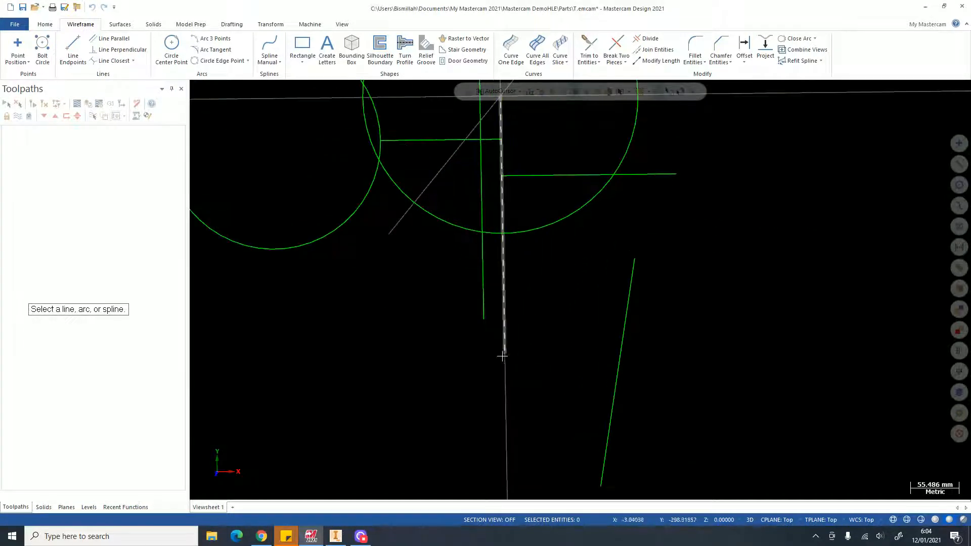
{"action": "left_click", "coordinate": [624, 342]}
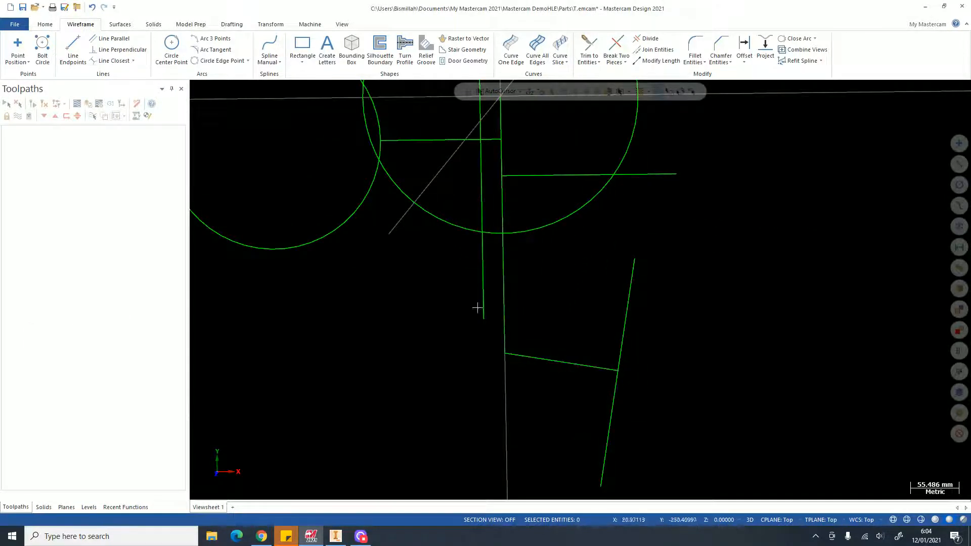
{"action": "scroll", "coordinate": [427, 303], "scroll_direction": "down", "scroll_amount": 2}
{"action": "scroll", "coordinate": [427, 287], "scroll_direction": "down", "scroll_amount": 3}
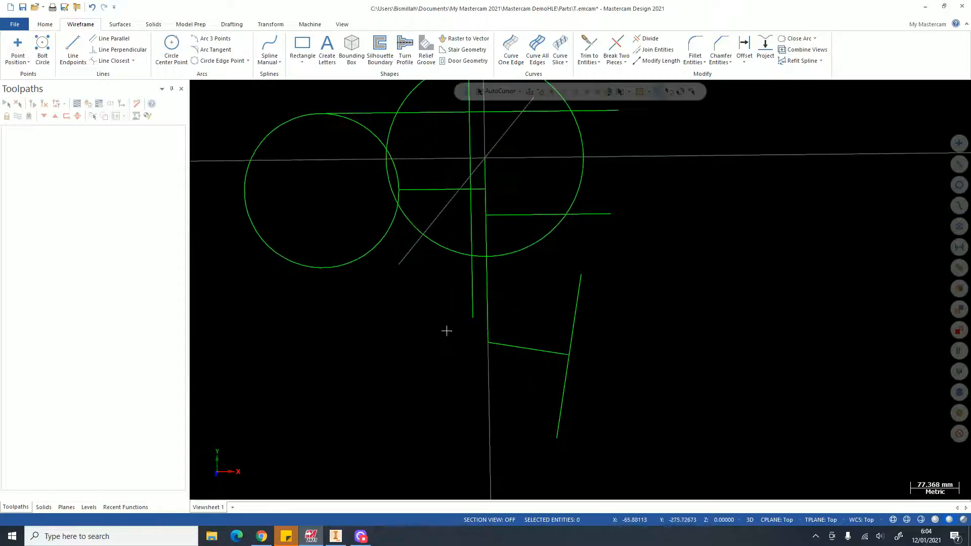
{"action": "scroll", "coordinate": [421, 327], "scroll_direction": "down", "scroll_amount": 2}
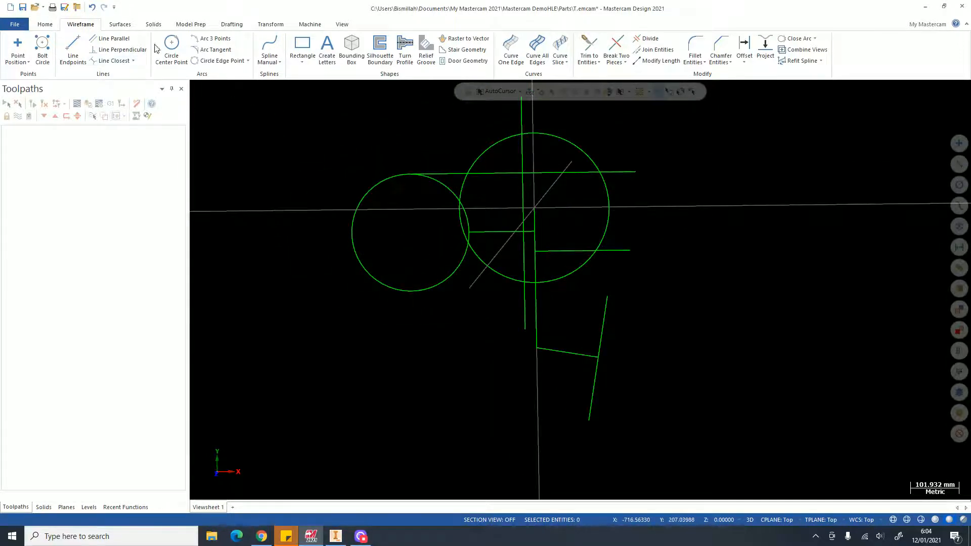
- Draw a third circle with a radius of about 99 mm above and to the left of the existing circles
{"action": "left_click", "coordinate": [171, 48]}
{"action": "left_click", "coordinate": [284, 139]}
{"action": "left_click", "coordinate": [323, 162]}
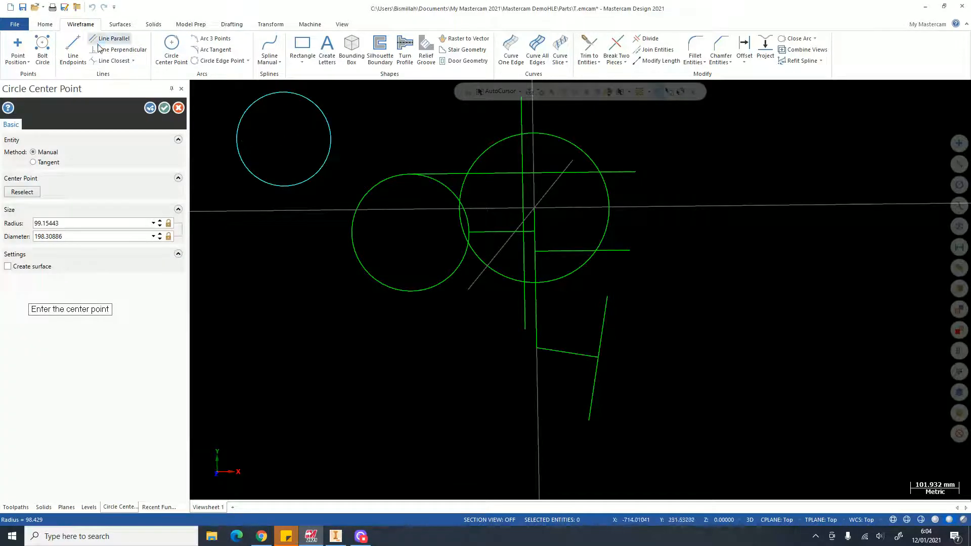
- Create a Line Closest between the new upper-left circle and the circle left of the origin circle
{"action": "left_click", "coordinate": [110, 61]}
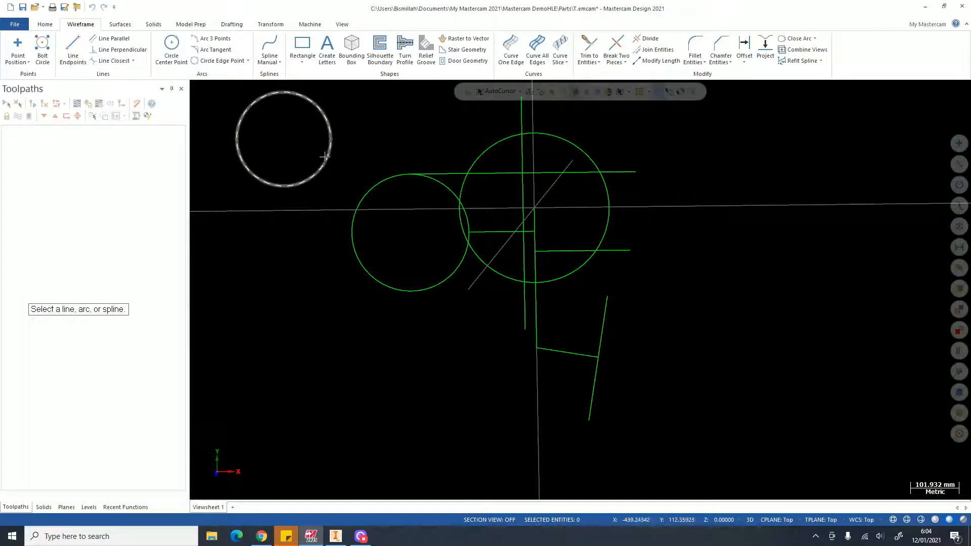
{"action": "left_click", "coordinate": [359, 194]}
{"action": "scroll", "coordinate": [332, 195], "scroll_direction": "down", "scroll_amount": 2}
{"action": "scroll", "coordinate": [347, 198], "scroll_direction": "up", "scroll_amount": 3}
{"action": "scroll", "coordinate": [347, 197], "scroll_direction": "up", "scroll_amount": 2}
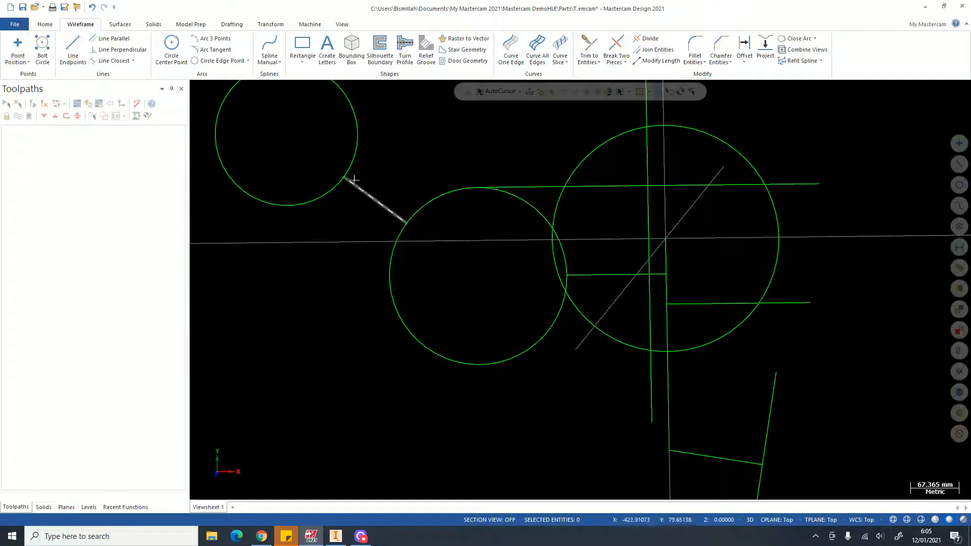
{"action": "scroll", "coordinate": [412, 339], "scroll_direction": "down", "scroll_amount": 2}
{"action": "scroll", "coordinate": [349, 211], "scroll_direction": "up", "scroll_amount": 2}
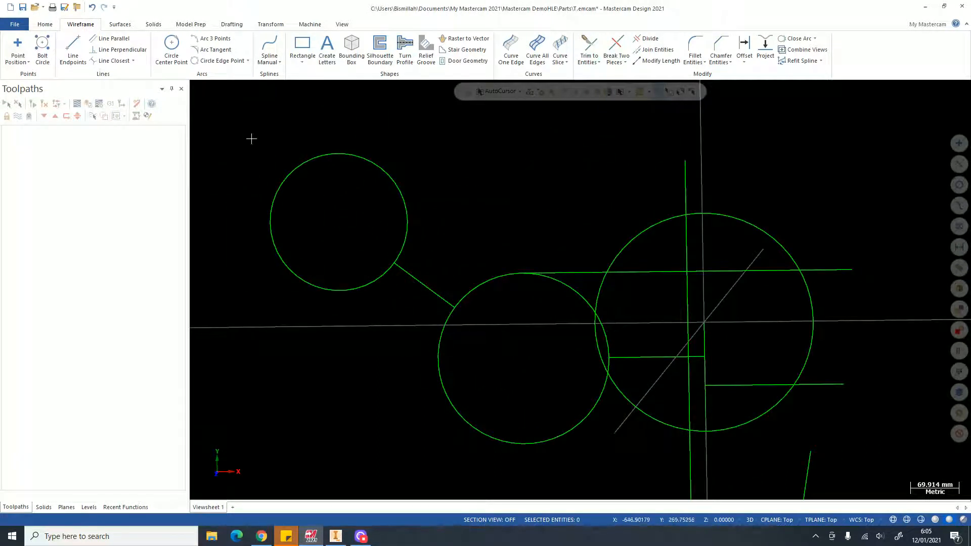
- Place points at the centres of the upper-left circle and the circle left of the origin circle
{"action": "left_click", "coordinate": [18, 46]}
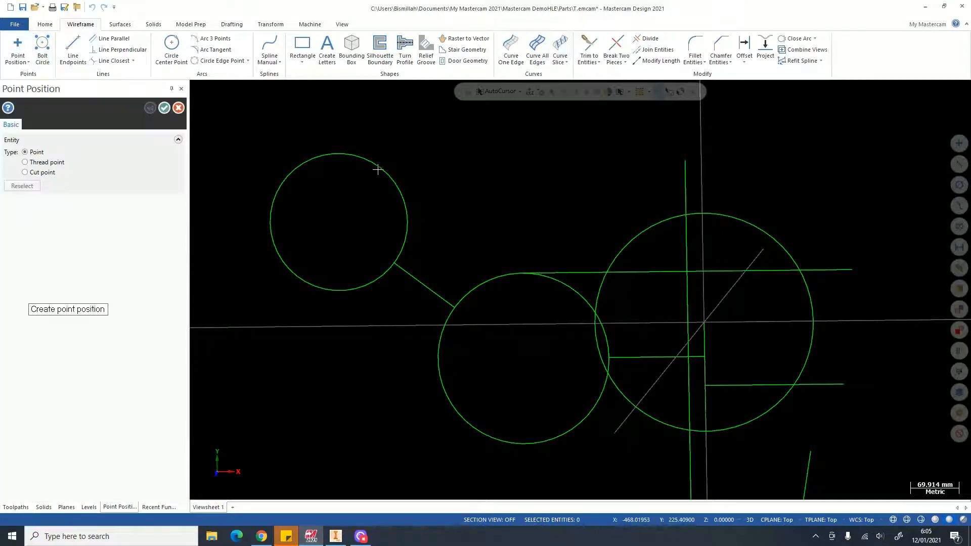
{"action": "left_click", "coordinate": [377, 281]}
{"action": "left_click", "coordinate": [444, 339]}
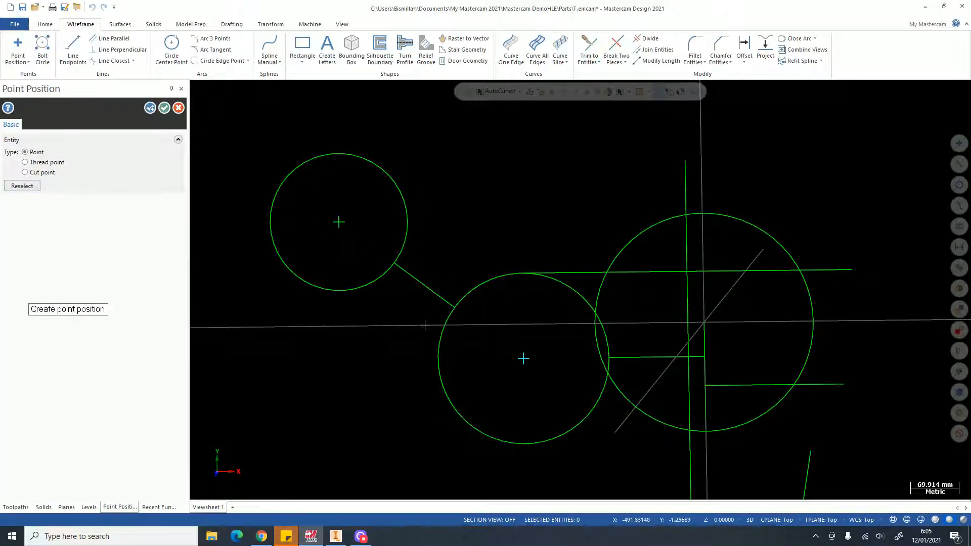
{"action": "key", "text": "Return"}
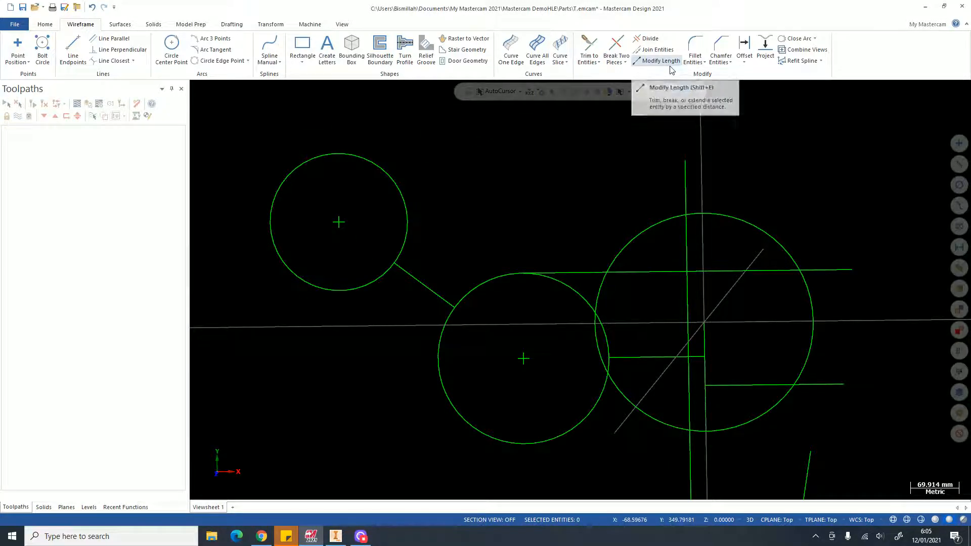
- Extend both ends of the closest line between the two left circles past their centre points with Trim to Point
{"action": "left_click", "coordinate": [599, 63]}
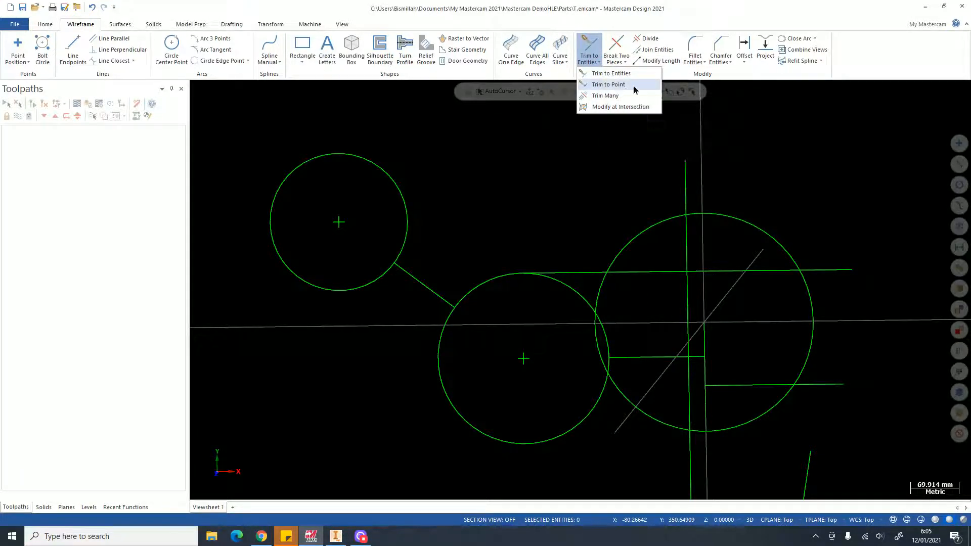
{"action": "left_click", "coordinate": [622, 85]}
{"action": "left_click", "coordinate": [415, 278]}
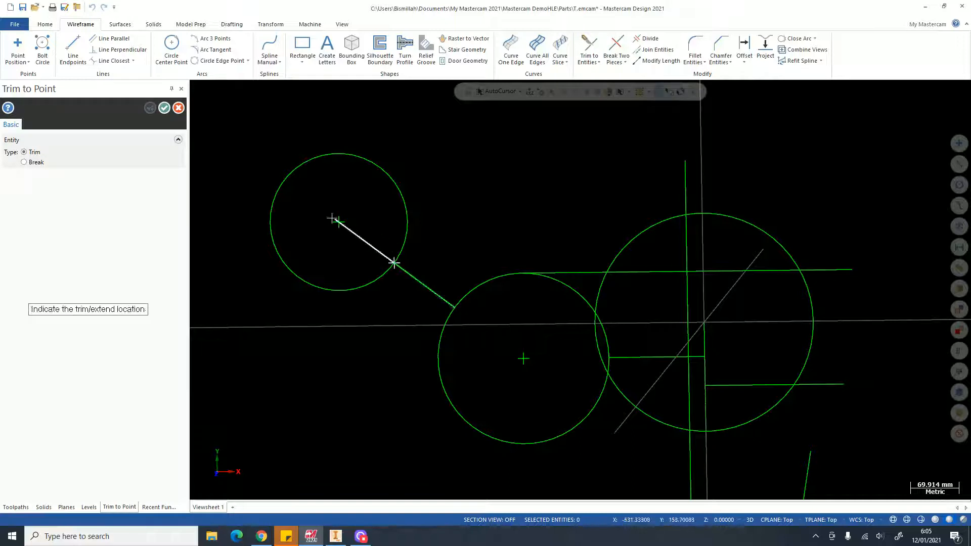
{"action": "left_click", "coordinate": [315, 204]}
{"action": "left_click", "coordinate": [440, 297]}
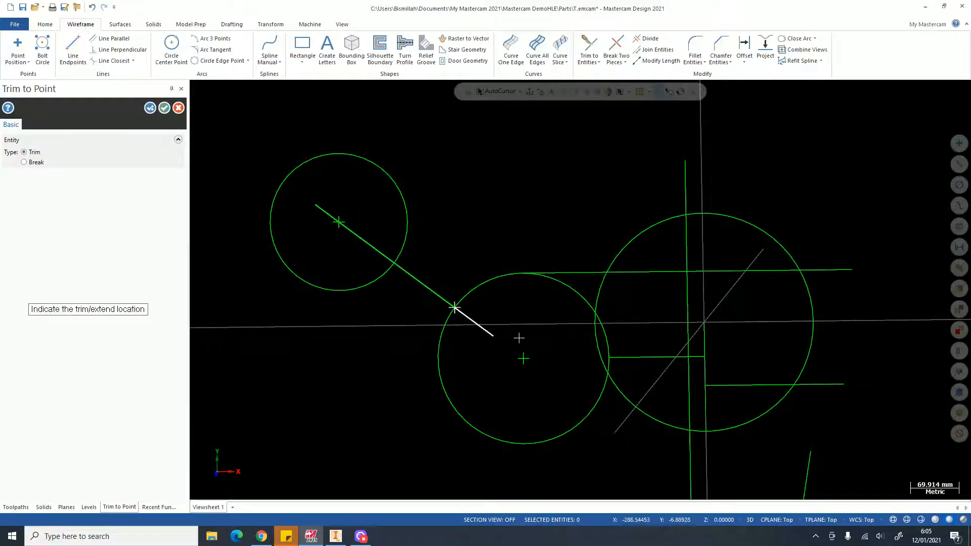
{"action": "left_click", "coordinate": [575, 390]}
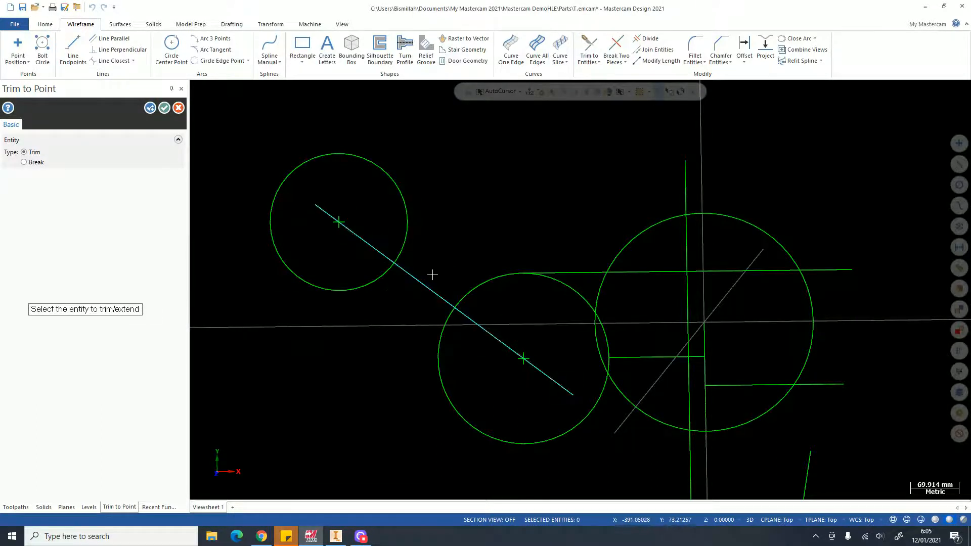
- Examine where the extended line passes relative to both circle centre points and leave the Trim to Point command
{"action": "scroll", "coordinate": [415, 266], "scroll_direction": "down", "scroll_amount": 2}
{"action": "scroll", "coordinate": [354, 237], "scroll_direction": "up", "scroll_amount": 5}
{"action": "scroll", "coordinate": [374, 225], "scroll_direction": "down", "scroll_amount": 2}
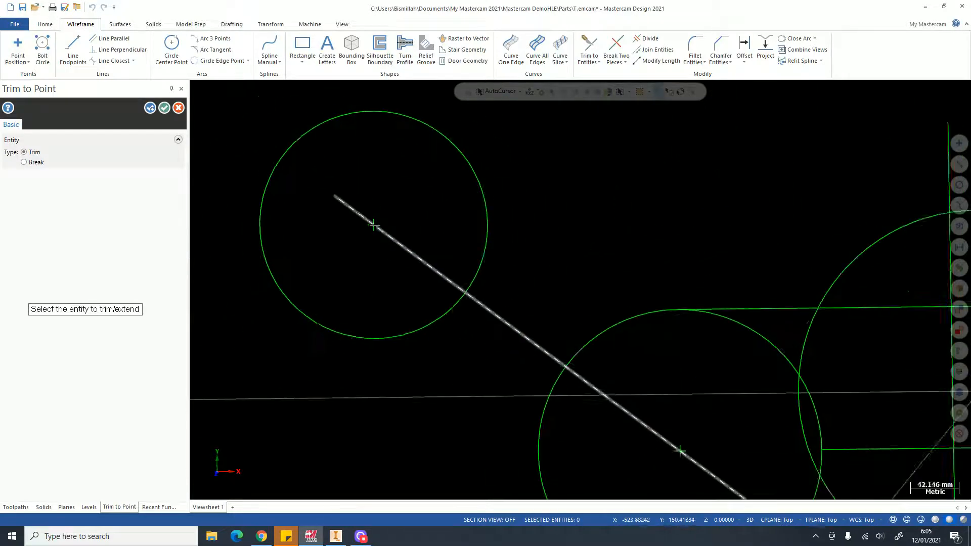
{"action": "scroll", "coordinate": [374, 224], "scroll_direction": "down", "scroll_amount": 2}
{"action": "scroll", "coordinate": [443, 321], "scroll_direction": "up", "scroll_amount": 3}
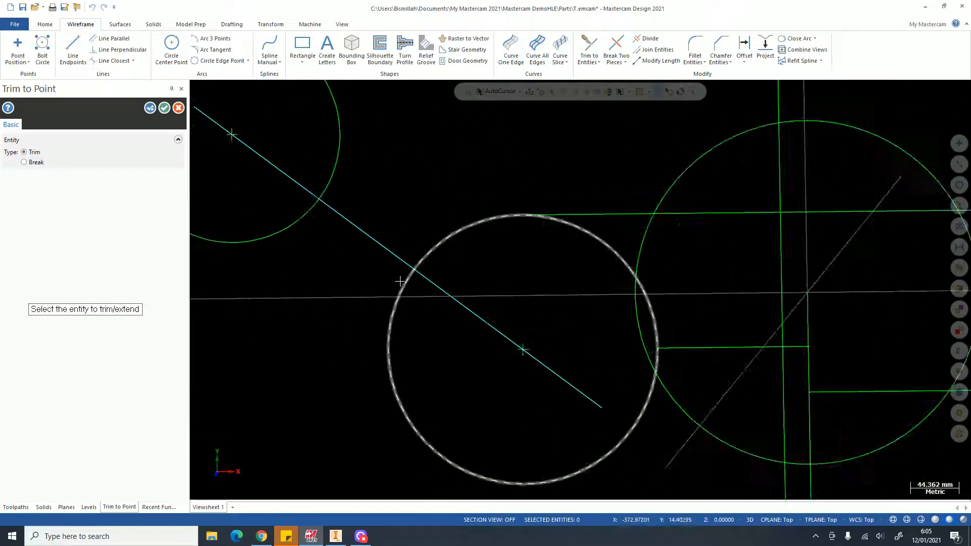
{"action": "scroll", "coordinate": [455, 283], "scroll_direction": "down", "scroll_amount": 3}
{"action": "key", "text": "Escape"}
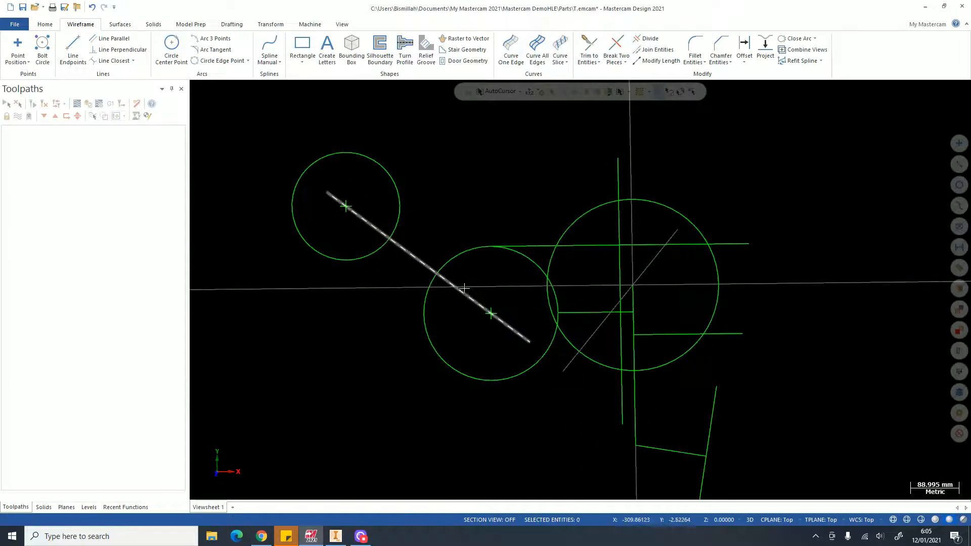
{"action": "scroll", "coordinate": [416, 273], "scroll_direction": "down", "scroll_amount": 1}
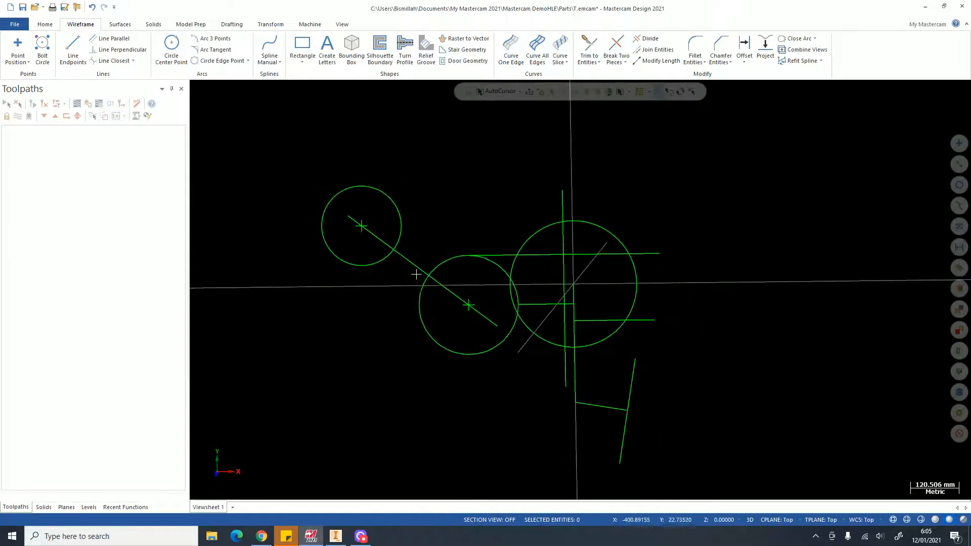
- Draw a V above the circles from two freeform lines sharing the lower endpoint, the first about 232 mm long at about 295°
{"action": "left_click", "coordinate": [135, 62]}
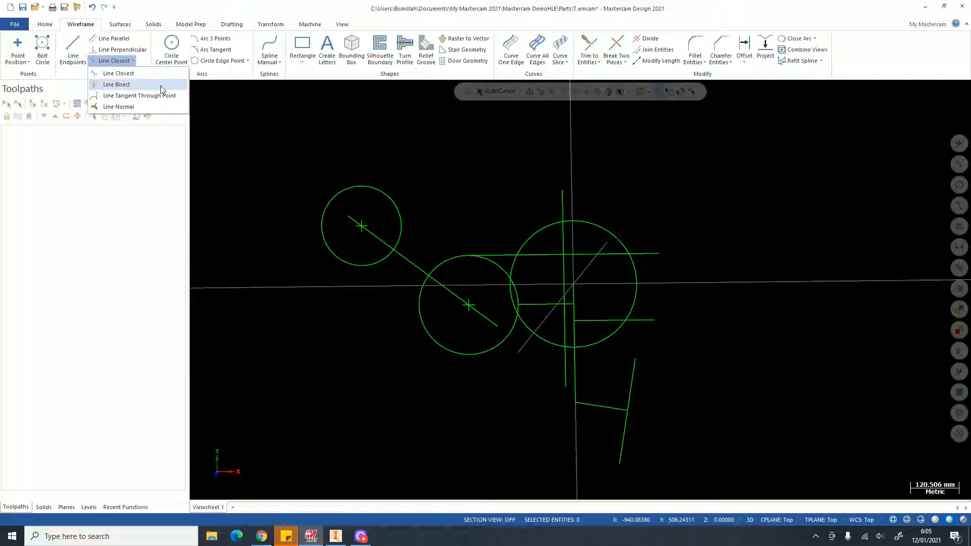
{"action": "left_click", "coordinate": [73, 49]}
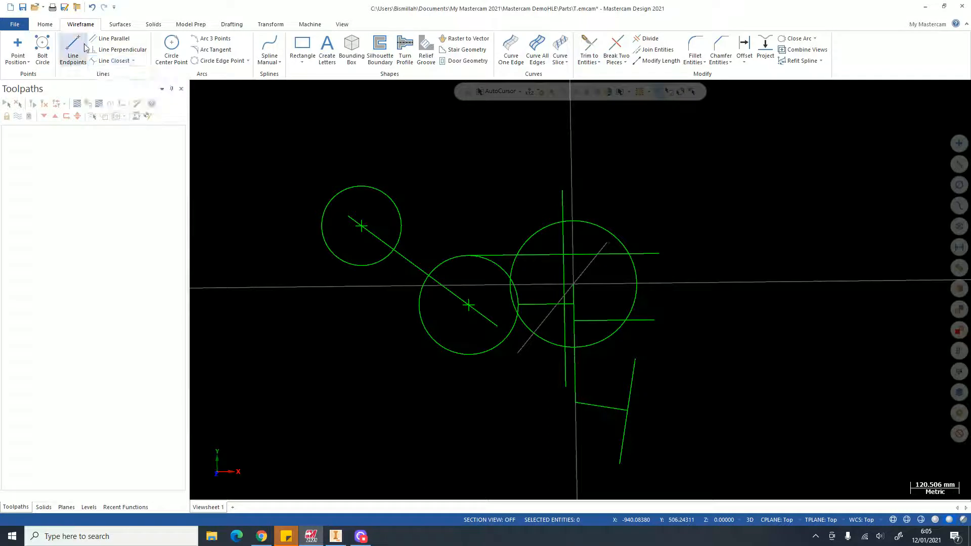
{"action": "left_click", "coordinate": [433, 138]}
{"action": "left_click", "coordinate": [472, 221]}
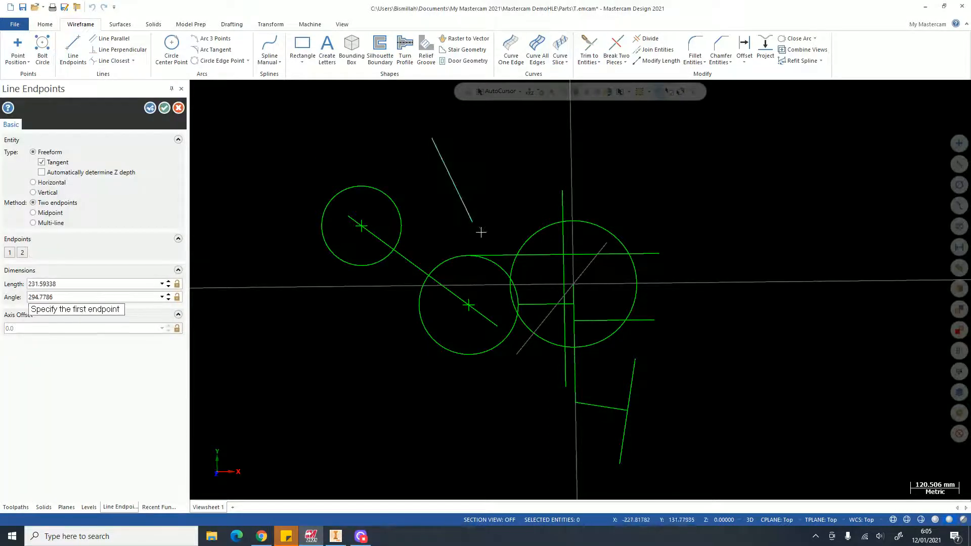
{"action": "left_click", "coordinate": [473, 221]}
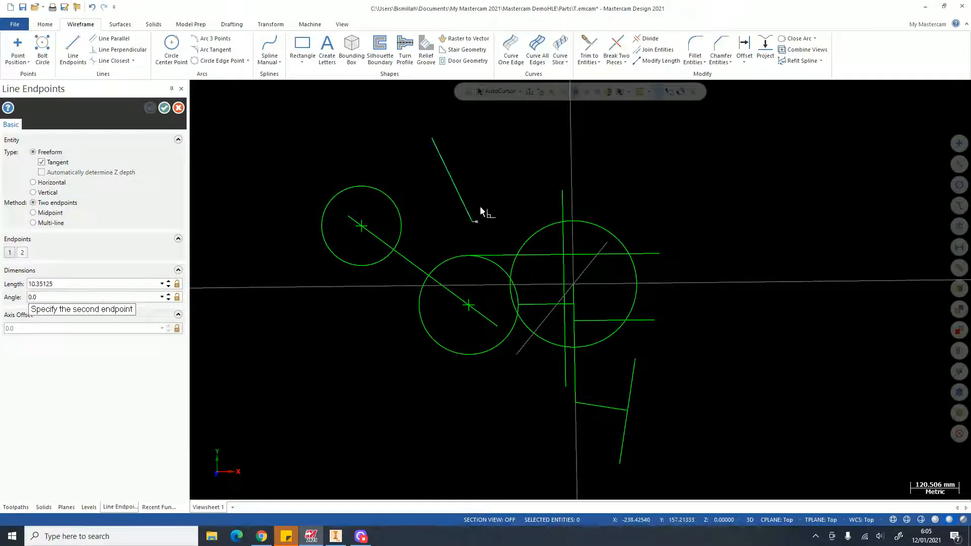
{"action": "left_click", "coordinate": [510, 130]}
{"action": "key", "text": "Escape"}
- Create a single Line Bisect 25 mm long between the two lines of the V
{"action": "scroll", "coordinate": [457, 202], "scroll_direction": "up", "scroll_amount": 3}
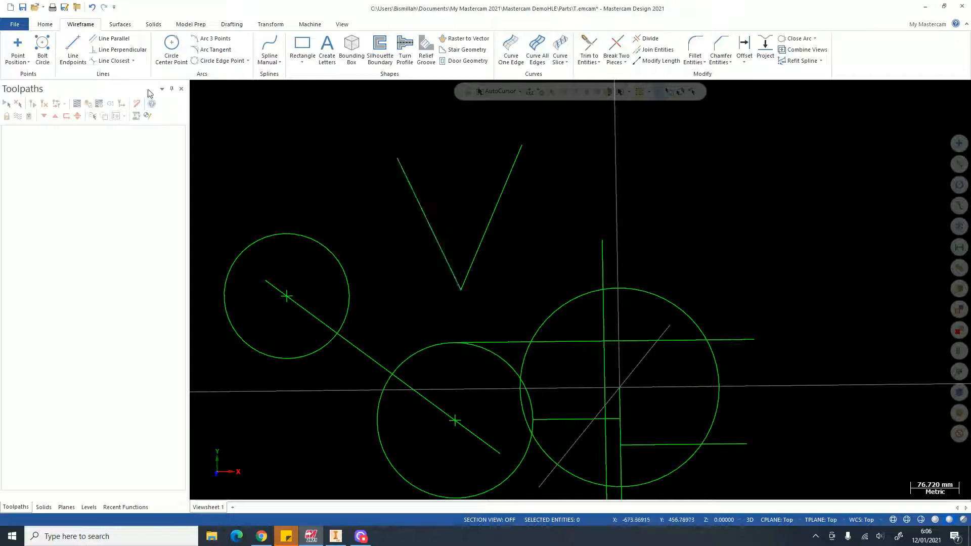
{"action": "left_click", "coordinate": [134, 61]}
{"action": "left_click", "coordinate": [121, 83]}
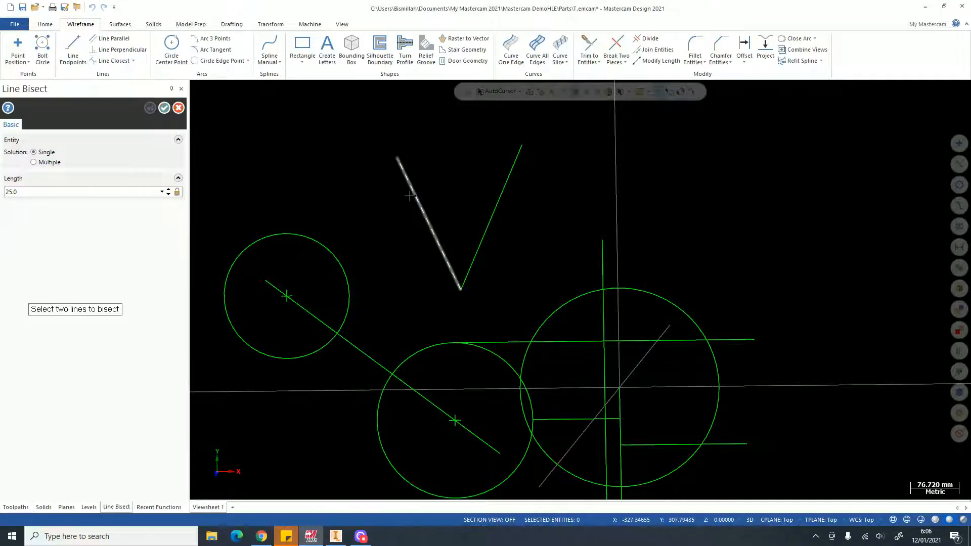
{"action": "left_click", "coordinate": [414, 200]}
{"action": "left_click", "coordinate": [499, 196]}
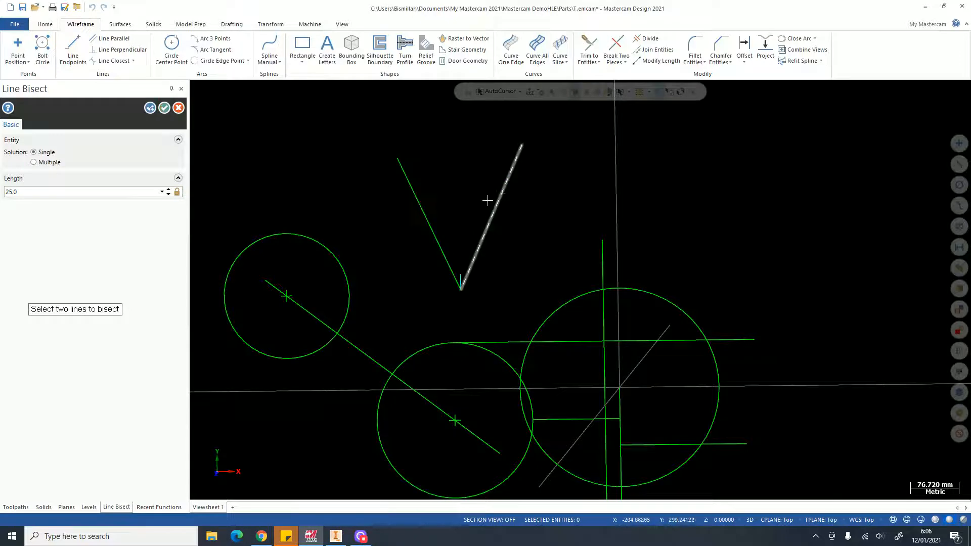
{"action": "scroll", "coordinate": [460, 287], "scroll_direction": "up", "scroll_amount": 3}
{"action": "scroll", "coordinate": [460, 287], "scroll_direction": "up", "scroll_amount": 3}
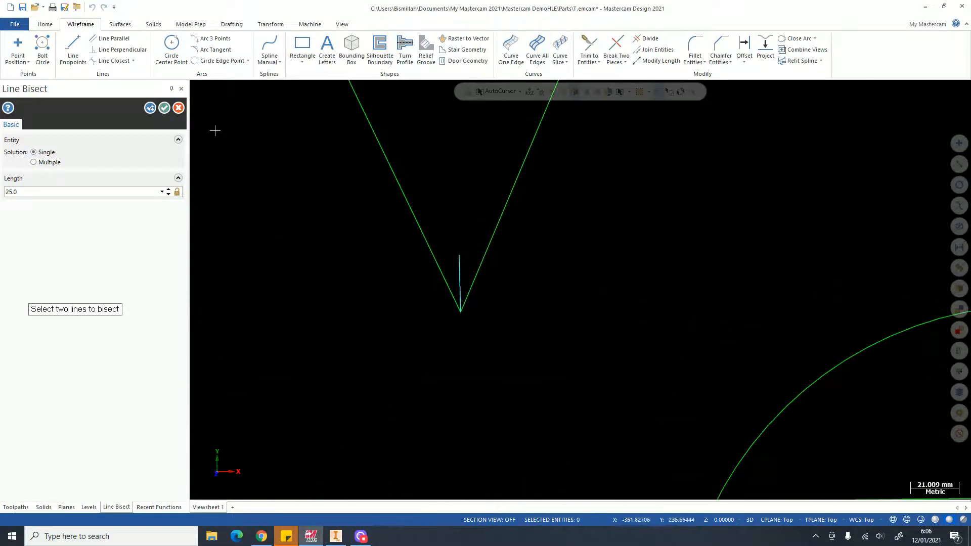
{"action": "left_click", "coordinate": [166, 109]}
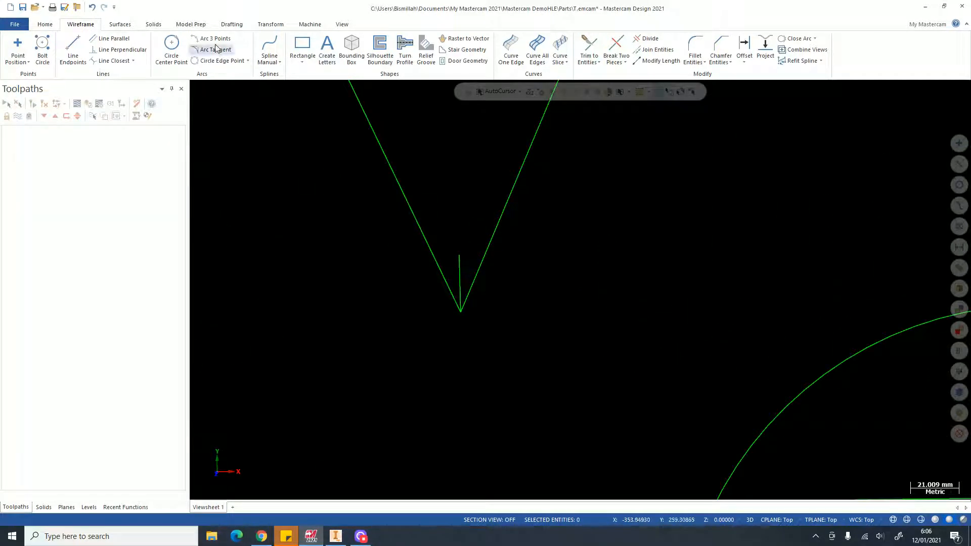
- Add a smart angular dimension between the bisector and the left line of the V
{"action": "left_click", "coordinate": [242, 25]}
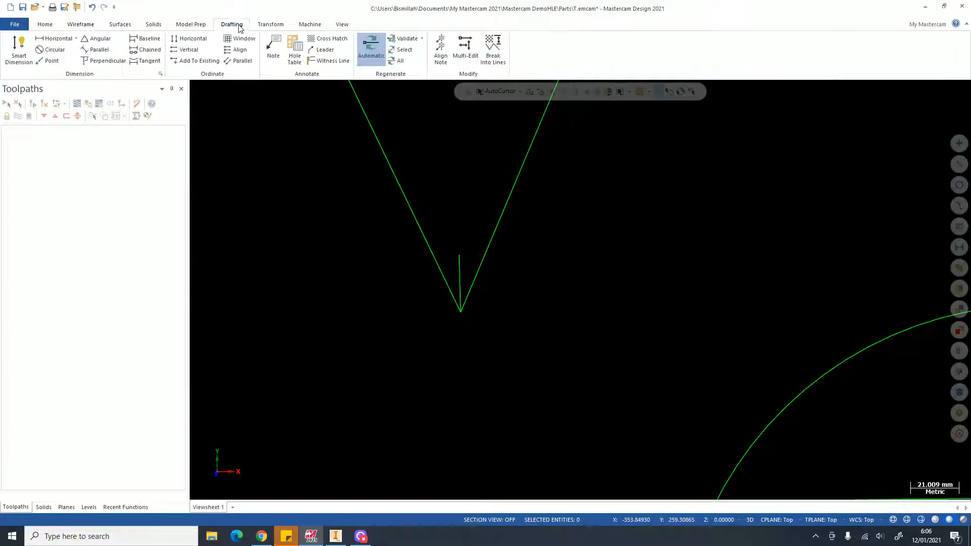
{"action": "left_click", "coordinate": [19, 50]}
{"action": "left_click", "coordinate": [459, 271]}
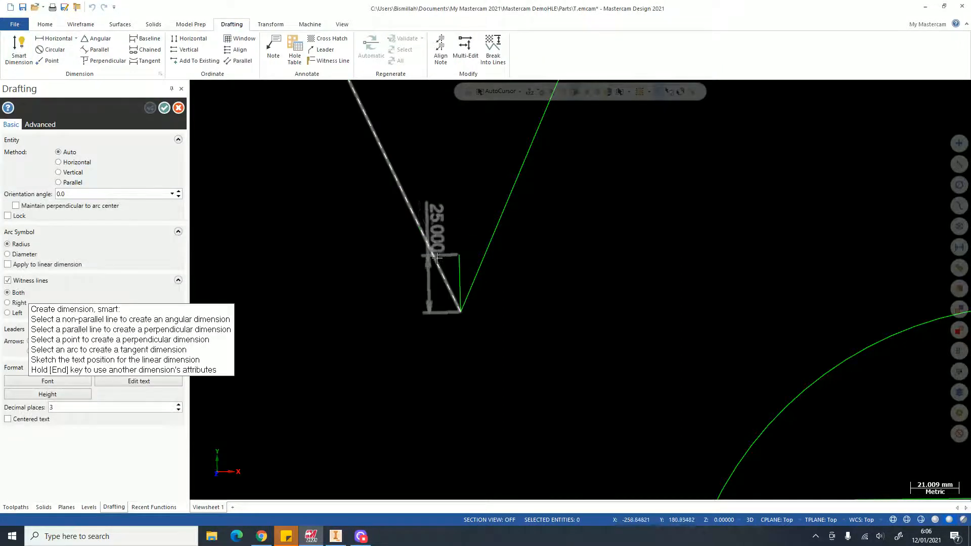
{"action": "left_click", "coordinate": [435, 257]}
{"action": "left_click", "coordinate": [443, 156]}
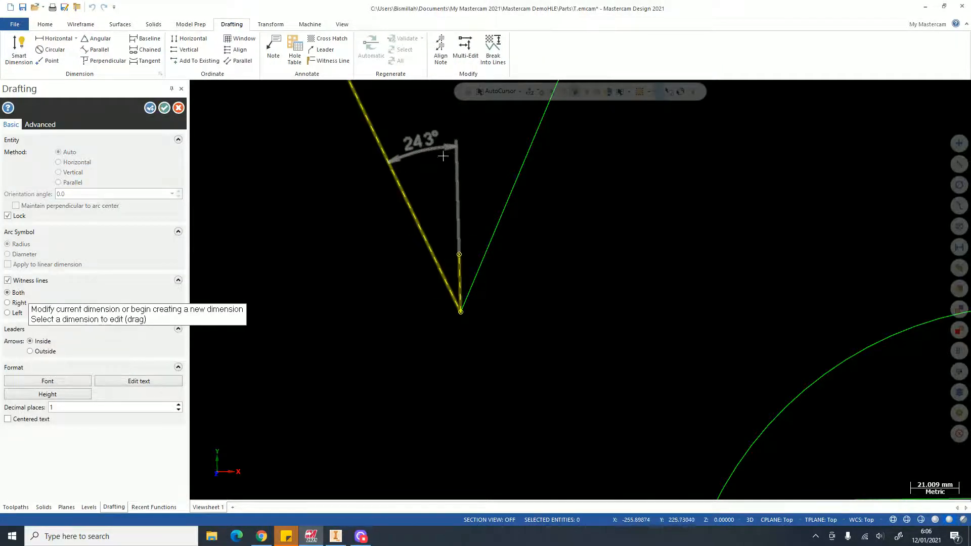
- Add a smart angular dimension between the bisector and the right line of the V, and finish dimensioning
{"action": "left_click", "coordinate": [459, 265]}
{"action": "left_click", "coordinate": [485, 247]}
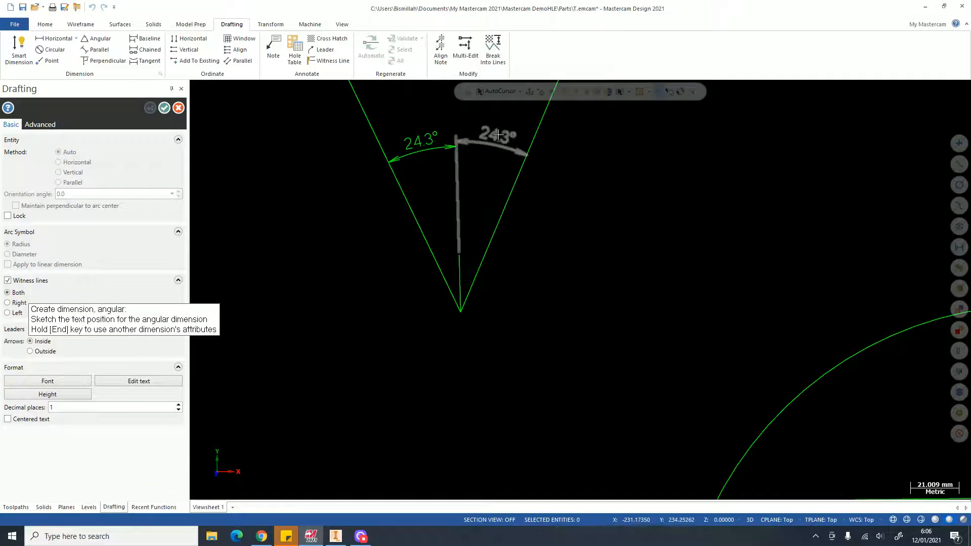
{"action": "left_click", "coordinate": [501, 136]}
{"action": "scroll", "coordinate": [443, 273], "scroll_direction": "down", "scroll_amount": 5}
{"action": "scroll", "coordinate": [440, 298], "scroll_direction": "down", "scroll_amount": 3}
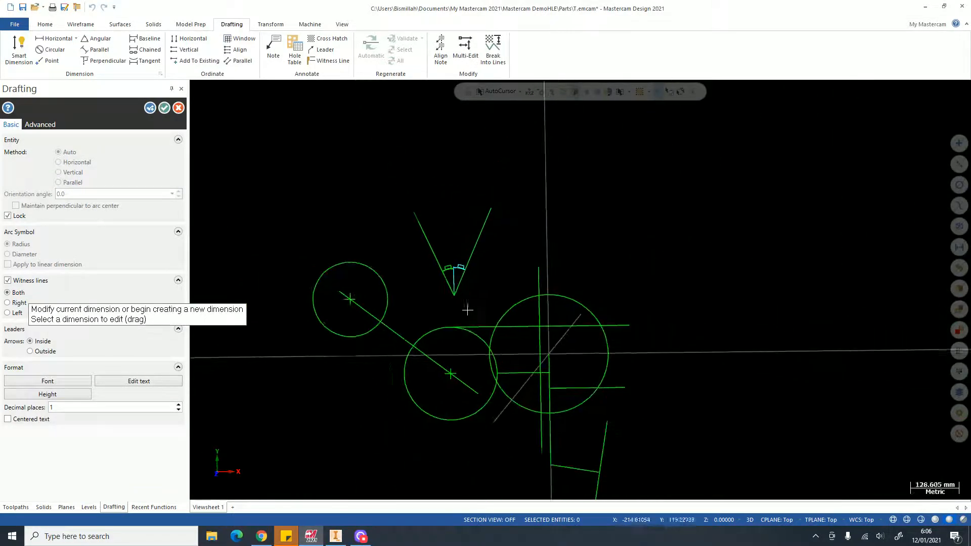
{"action": "scroll", "coordinate": [437, 283], "scroll_direction": "up", "scroll_amount": 7}
{"action": "left_click", "coordinate": [434, 272]}
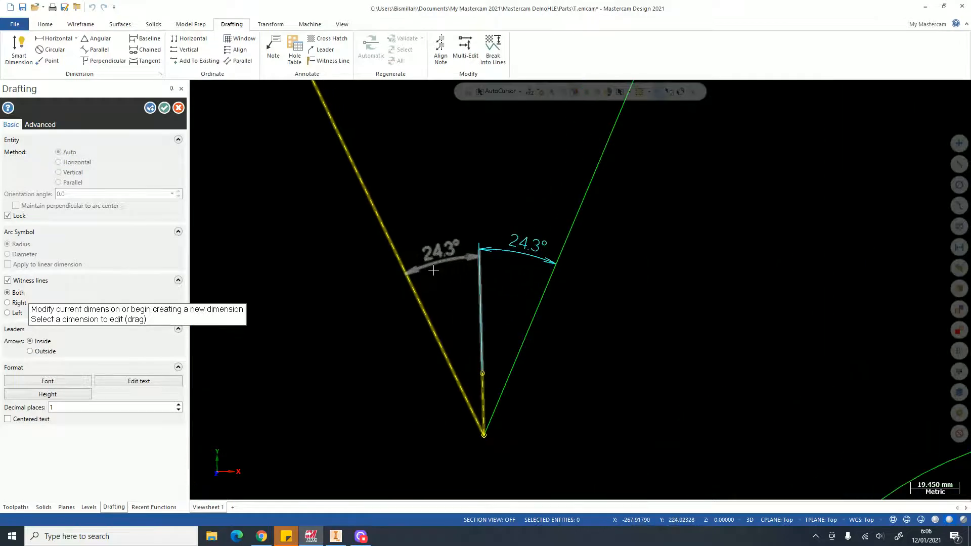
{"action": "key", "text": "Escape"}
{"action": "scroll", "coordinate": [431, 275], "scroll_direction": "down", "scroll_amount": 5}
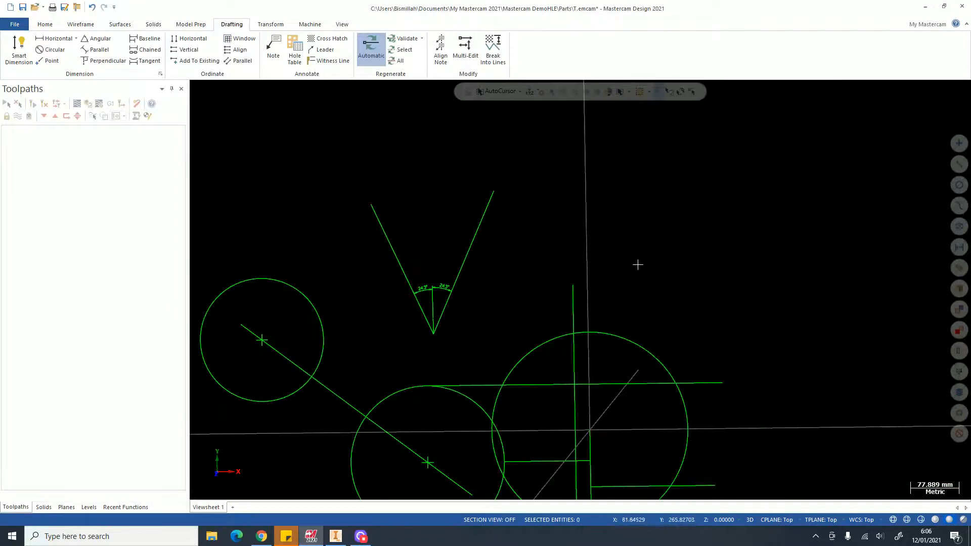
- Draw a freeform vertical line to the right of the V, above the origin circle
{"action": "left_click", "coordinate": [70, 25]}
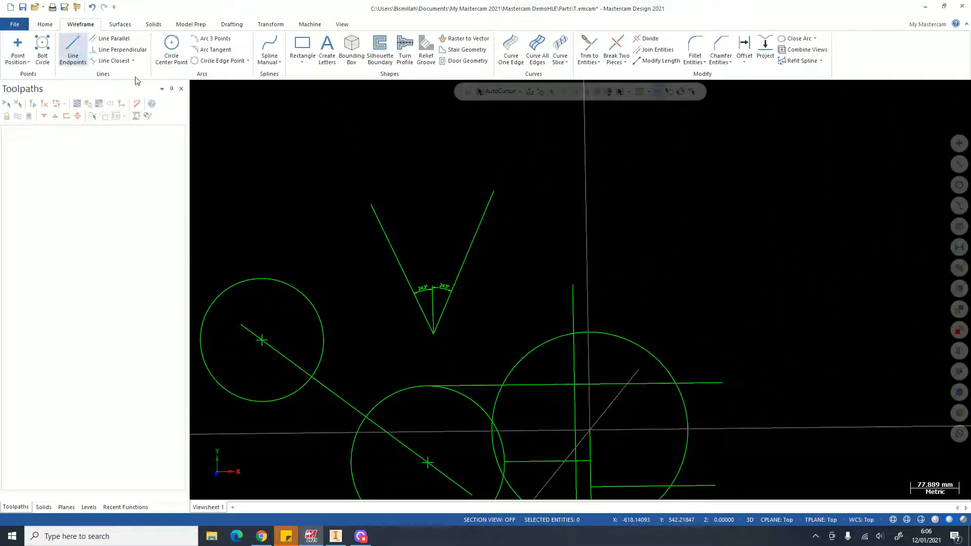
{"action": "left_click", "coordinate": [73, 49]}
{"action": "left_click", "coordinate": [566, 143]}
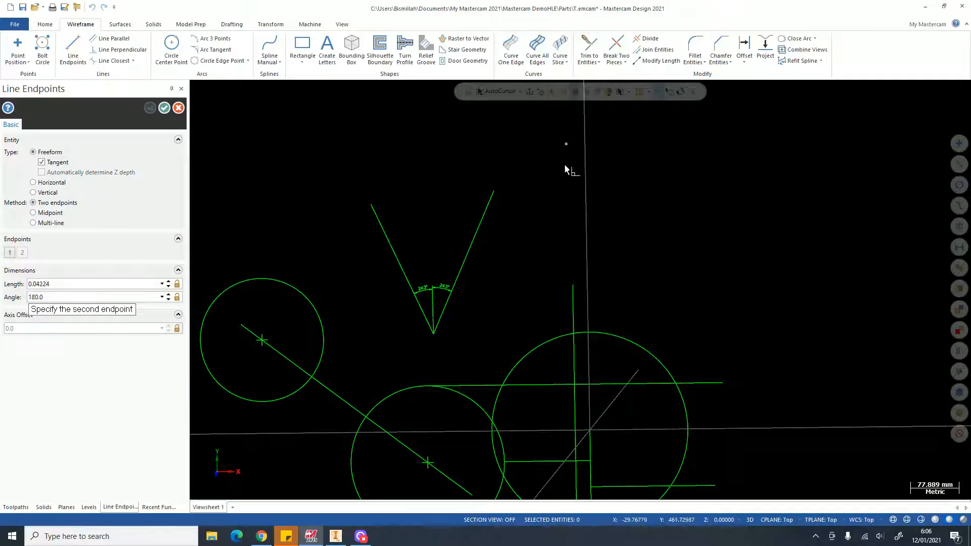
{"action": "left_click", "coordinate": [567, 258]}
{"action": "key", "text": "Escape"}
- Create a parallel line through a point about 202 mm to the right of the new vertical line, on the selected side only
{"action": "scroll", "coordinate": [585, 186], "scroll_direction": "up", "scroll_amount": 2}
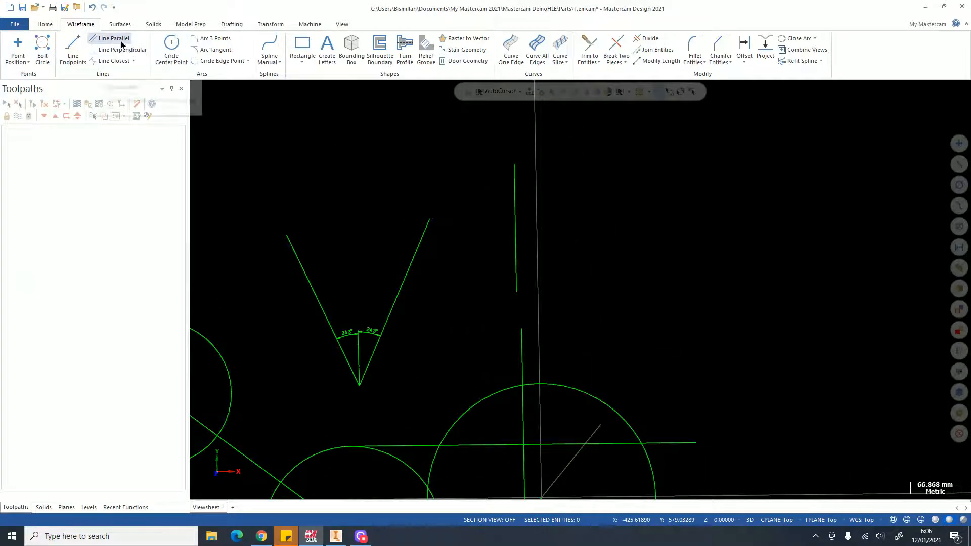
{"action": "left_click", "coordinate": [514, 181]}
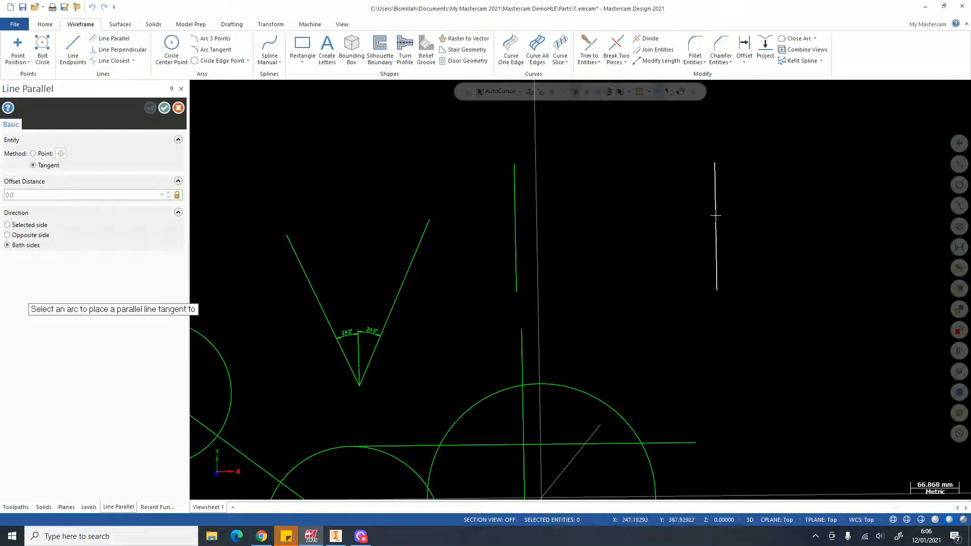
{"action": "left_click", "coordinate": [62, 153]}
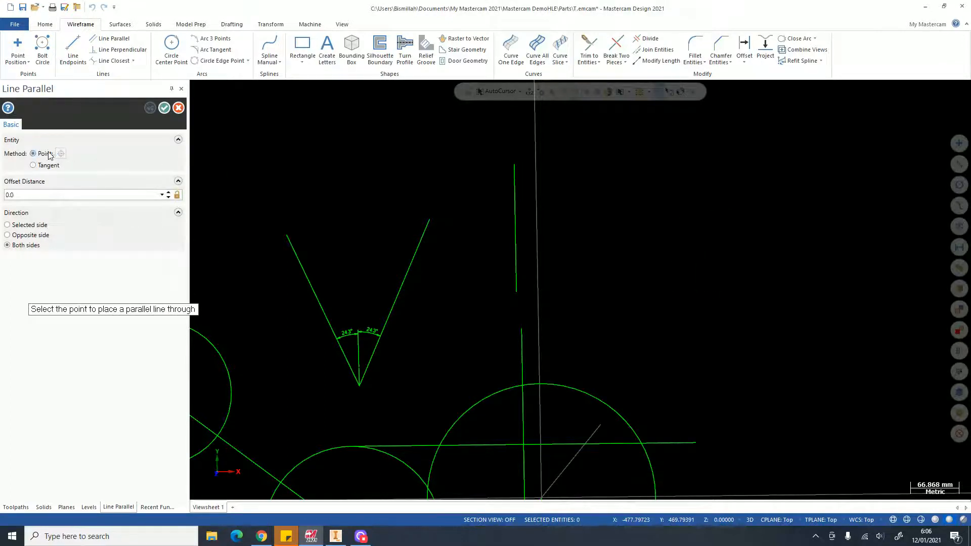
{"action": "left_click", "coordinate": [660, 208]}
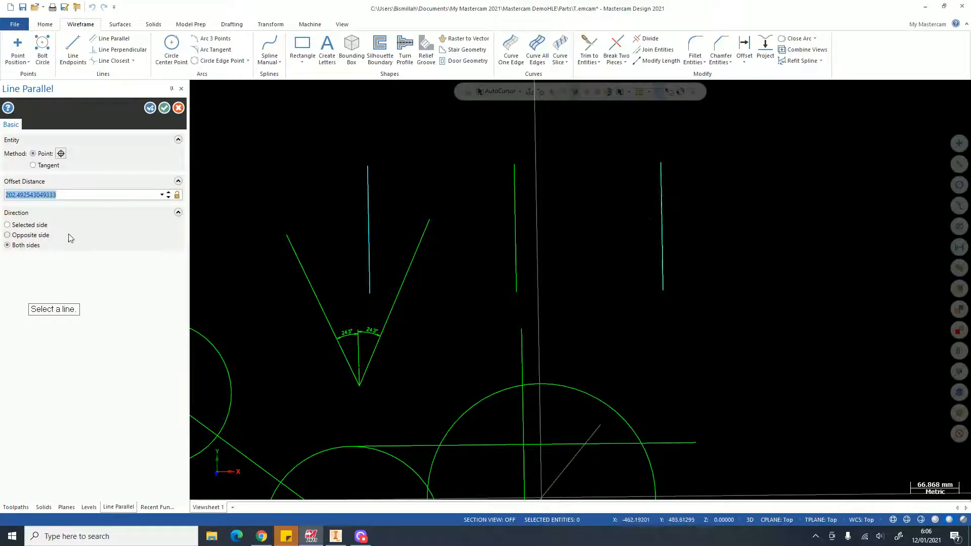
{"action": "left_click", "coordinate": [71, 225]}
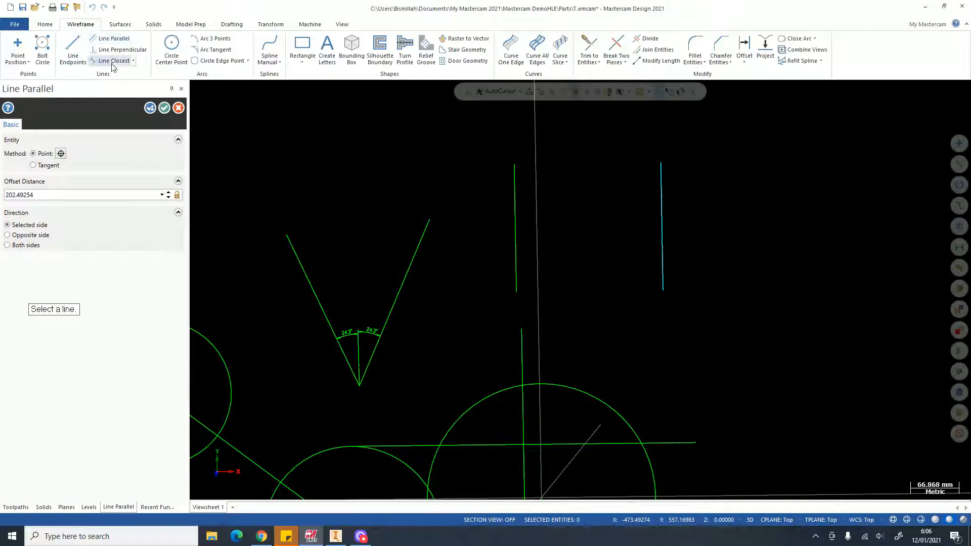
- Bisect the two parallel vertical lines above the origin circle with a single 25 mm line midway between them
{"action": "left_click", "coordinate": [133, 60]}
{"action": "left_click", "coordinate": [116, 85]}
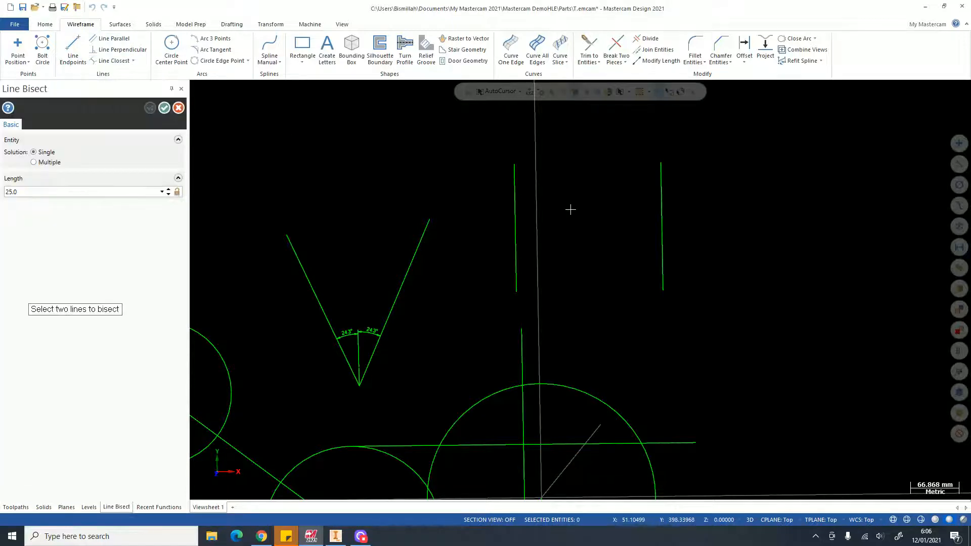
{"action": "left_click", "coordinate": [661, 200]}
{"action": "scroll", "coordinate": [581, 177], "scroll_direction": "up", "scroll_amount": 5}
{"action": "key", "text": "Return"}
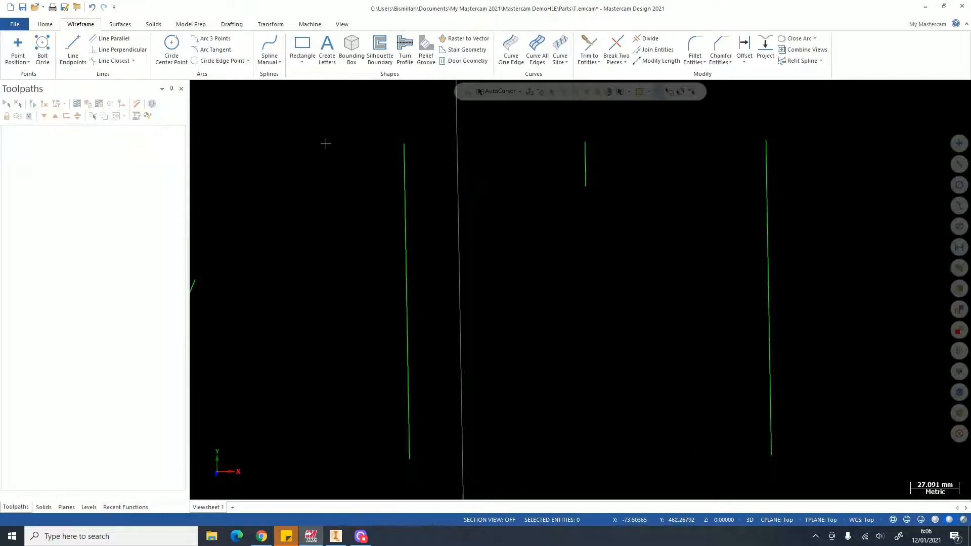
- Add a smart dimension between the short bisector and the left parallel line
{"action": "left_click", "coordinate": [234, 25]}
{"action": "left_click", "coordinate": [19, 51]}
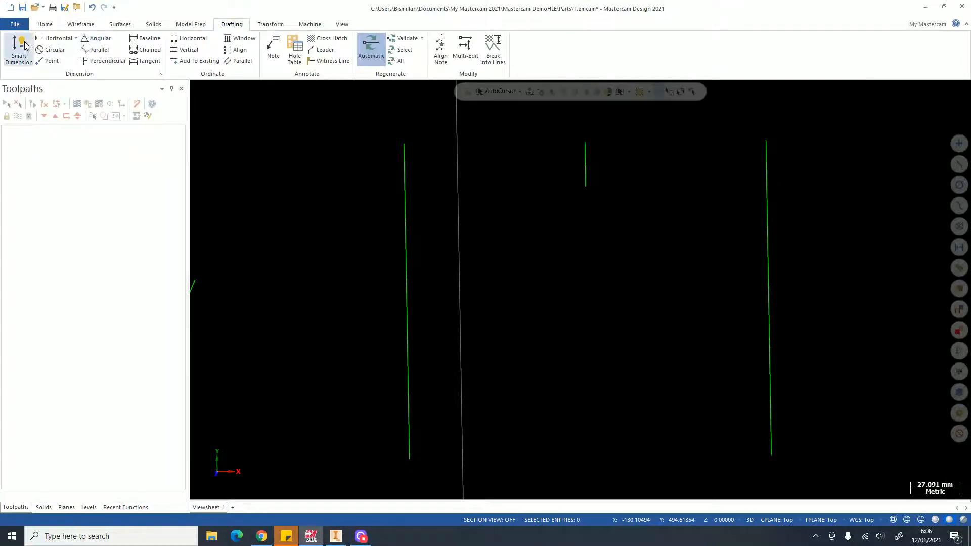
{"action": "left_click", "coordinate": [586, 158]}
{"action": "left_click", "coordinate": [406, 174]}
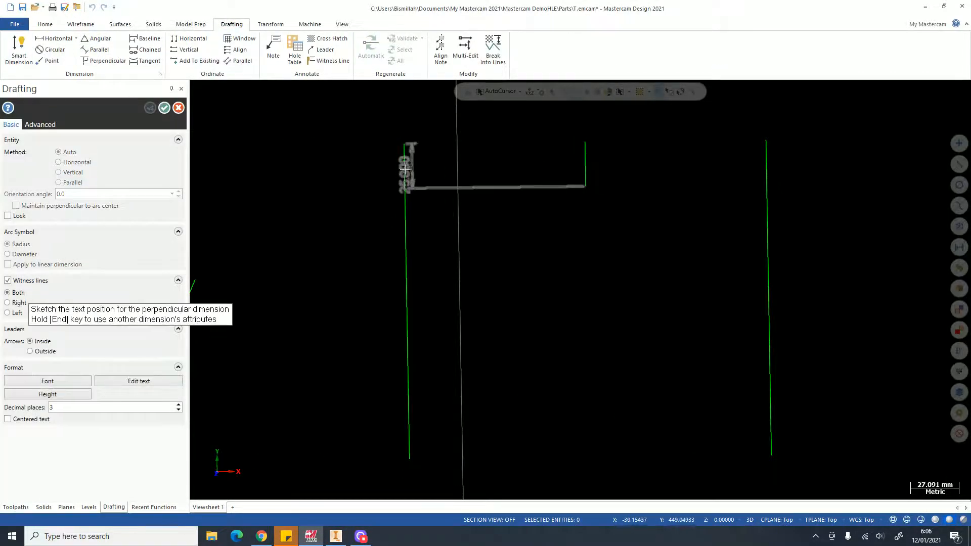
{"action": "left_click", "coordinate": [510, 255]}
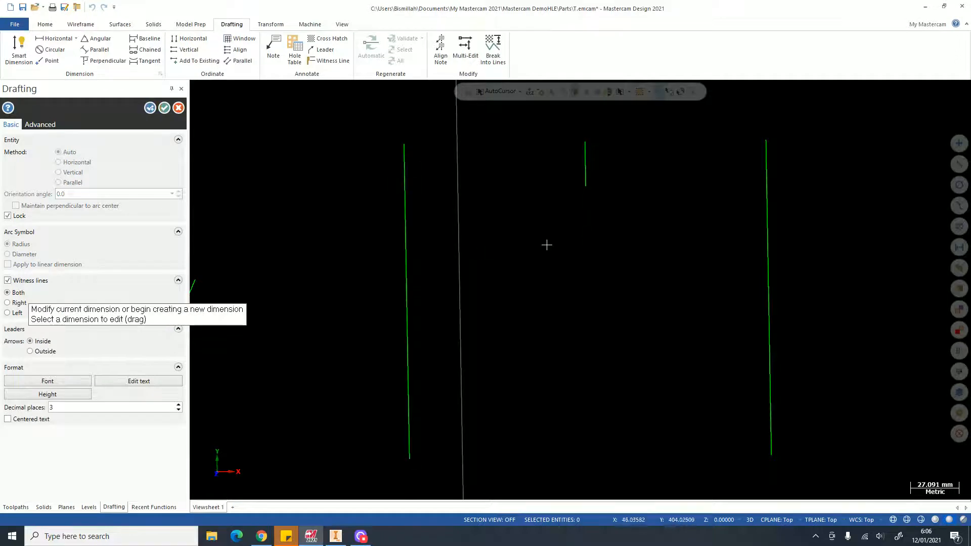
{"action": "left_click", "coordinate": [407, 176]}
{"action": "left_click", "coordinate": [516, 169]}
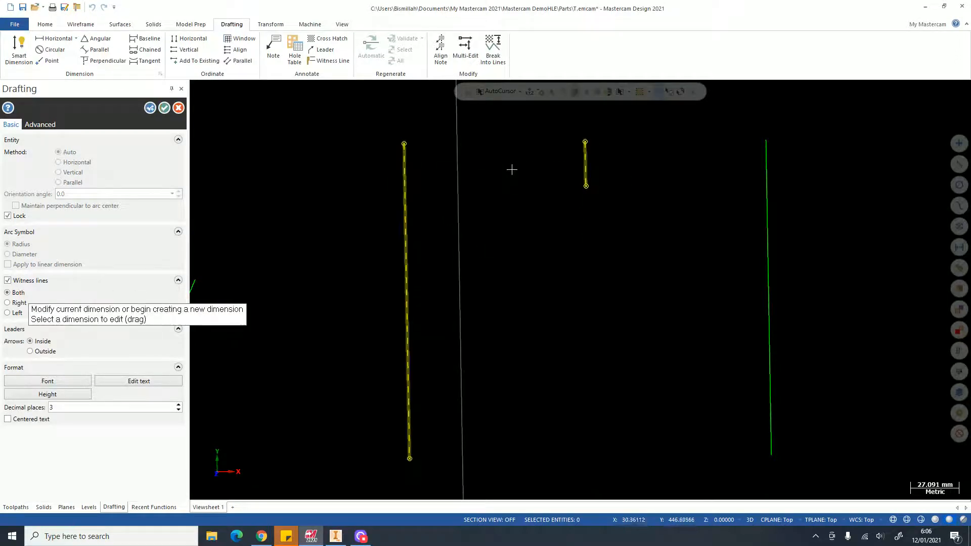
- Add a smart dimension between the short bisector and the right parallel line, and finish dimensioning
{"action": "left_click", "coordinate": [576, 166]}
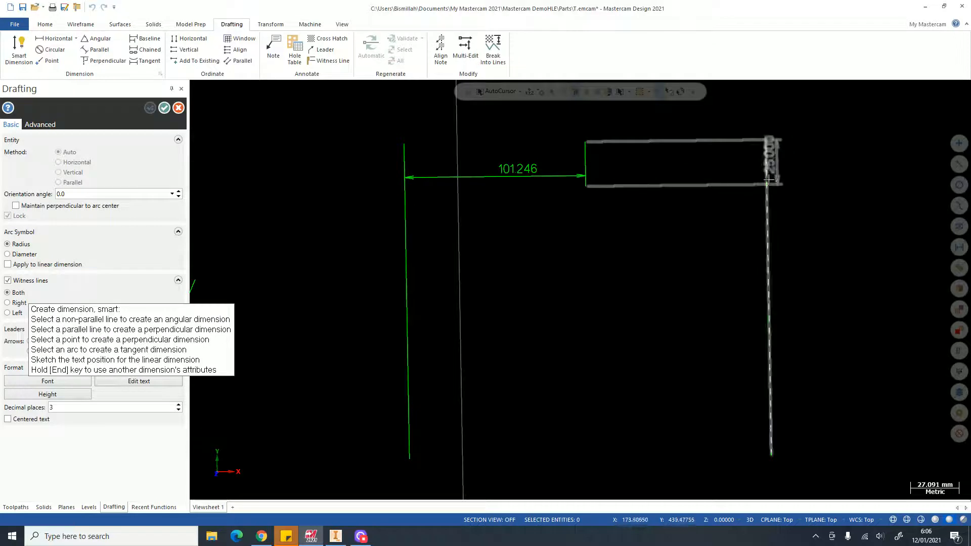
{"action": "left_click", "coordinate": [768, 178]}
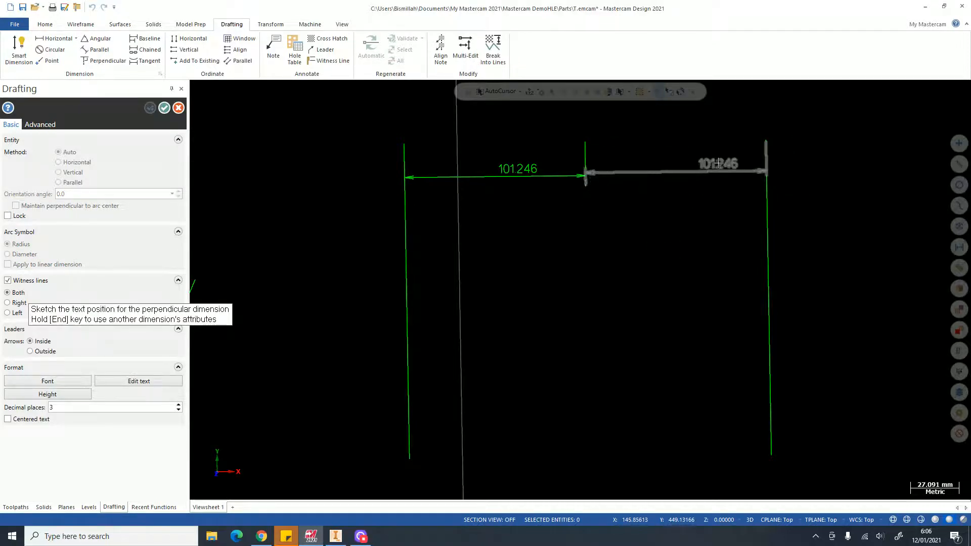
{"action": "left_click", "coordinate": [718, 163]}
{"action": "scroll", "coordinate": [523, 178], "scroll_direction": "up", "scroll_amount": 1}
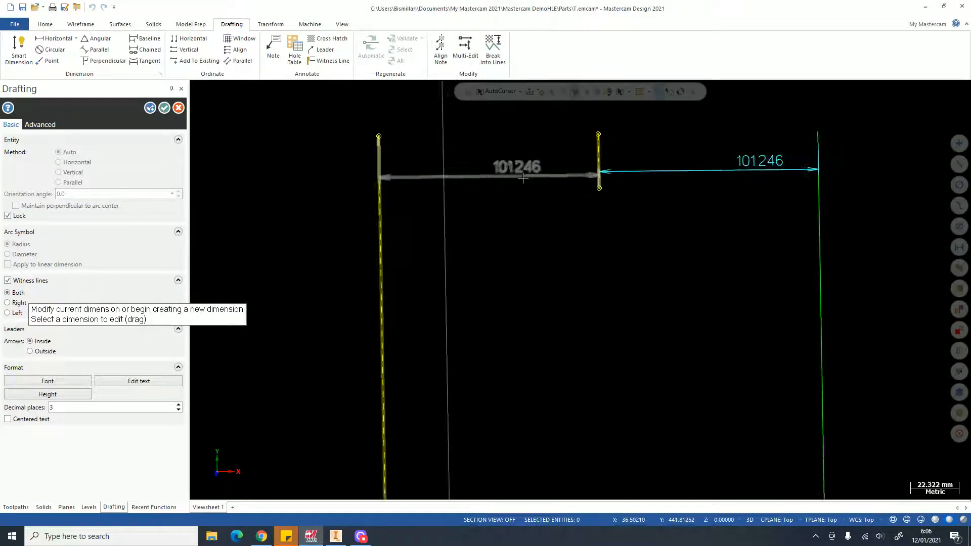
{"action": "scroll", "coordinate": [522, 177], "scroll_direction": "up", "scroll_amount": 1}
{"action": "scroll", "coordinate": [559, 207], "scroll_direction": "down", "scroll_amount": 5}
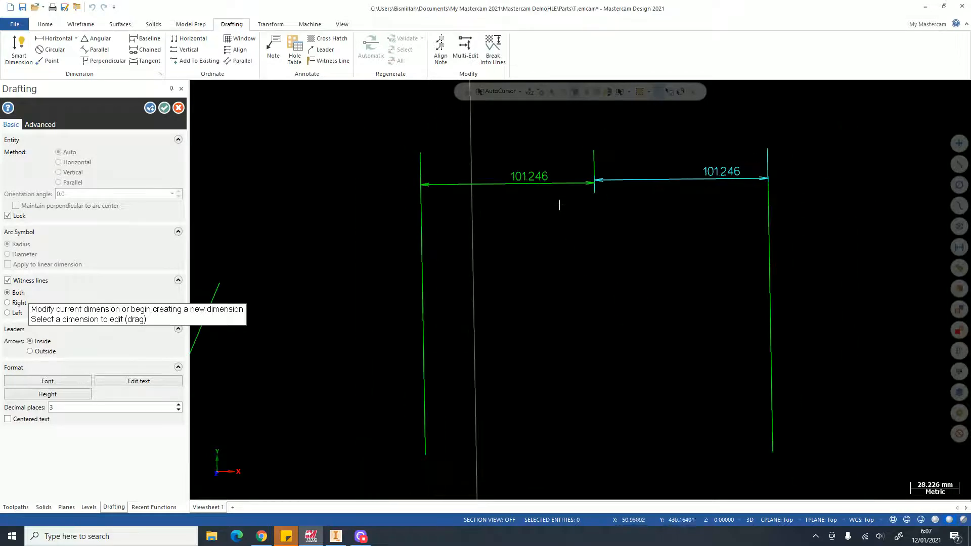
{"action": "scroll", "coordinate": [574, 215], "scroll_direction": "down", "scroll_amount": 5}
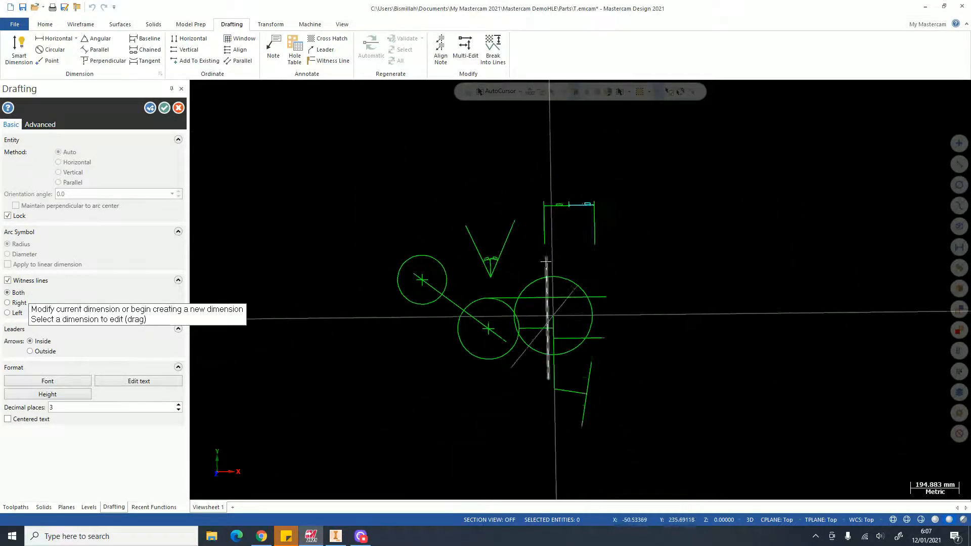
{"action": "scroll", "coordinate": [549, 261], "scroll_direction": "up", "scroll_amount": 3}
{"action": "key", "text": "Escape"}
{"action": "scroll", "coordinate": [461, 266], "scroll_direction": "up", "scroll_amount": 3}
{"action": "scroll", "coordinate": [461, 258], "scroll_direction": "up", "scroll_amount": 1}
{"action": "scroll", "coordinate": [492, 282], "scroll_direction": "down", "scroll_amount": 4}
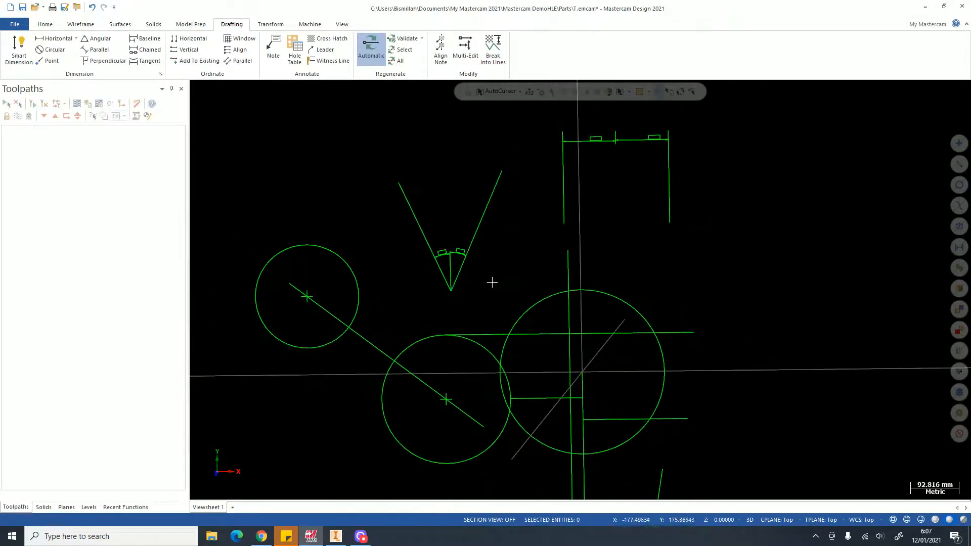
{"action": "scroll", "coordinate": [732, 307], "scroll_direction": "up", "scroll_amount": 2}
{"action": "scroll", "coordinate": [354, 202], "scroll_direction": "down", "scroll_amount": 3}
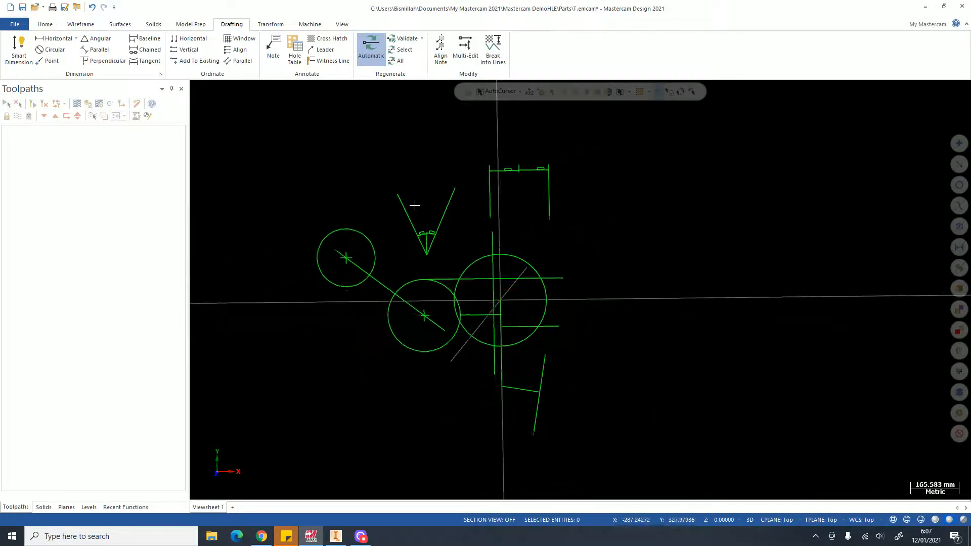
{"action": "scroll", "coordinate": [416, 207], "scroll_direction": "up", "scroll_amount": 2}
- Create a downward line about 439 mm long, tangent to the origin circle, using the upper-left circle's centre to set the tangent point
{"action": "left_click", "coordinate": [80, 24]}
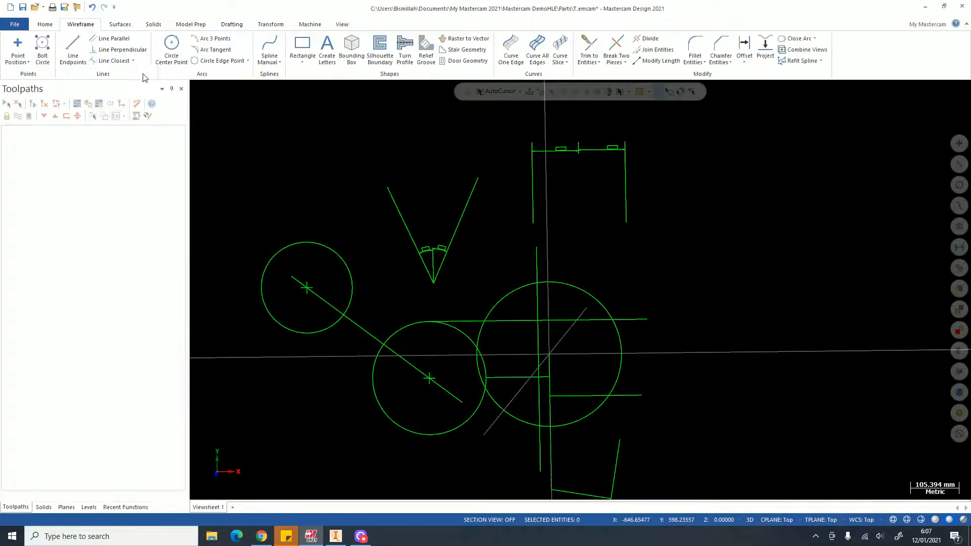
{"action": "left_click", "coordinate": [134, 62]}
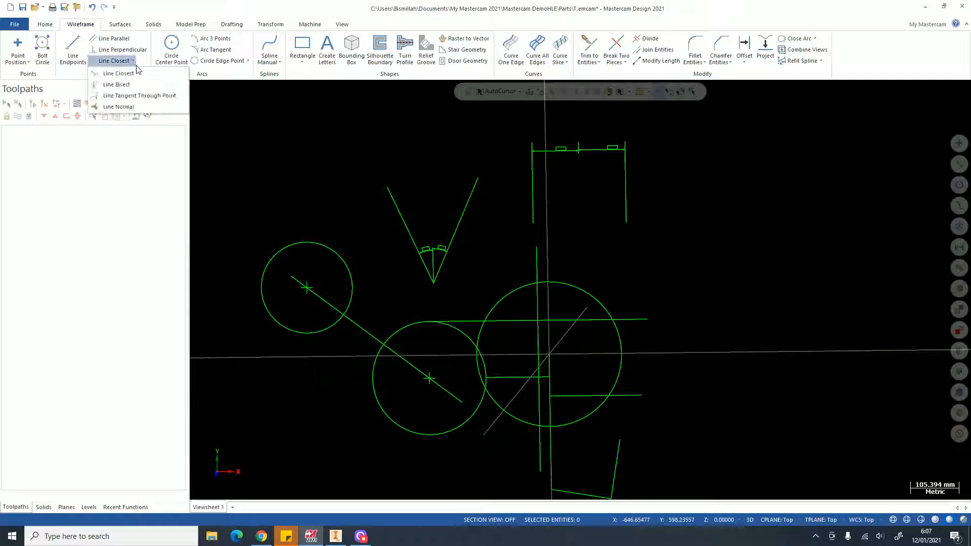
{"action": "left_click", "coordinate": [169, 96]}
{"action": "scroll", "coordinate": [553, 270], "scroll_direction": "down", "scroll_amount": 3}
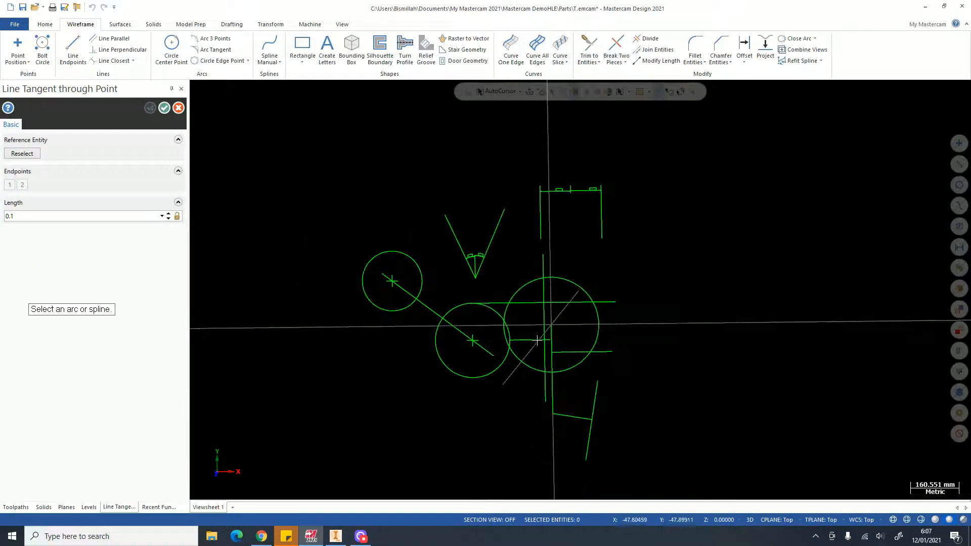
{"action": "scroll", "coordinate": [540, 351], "scroll_direction": "up", "scroll_amount": 4}
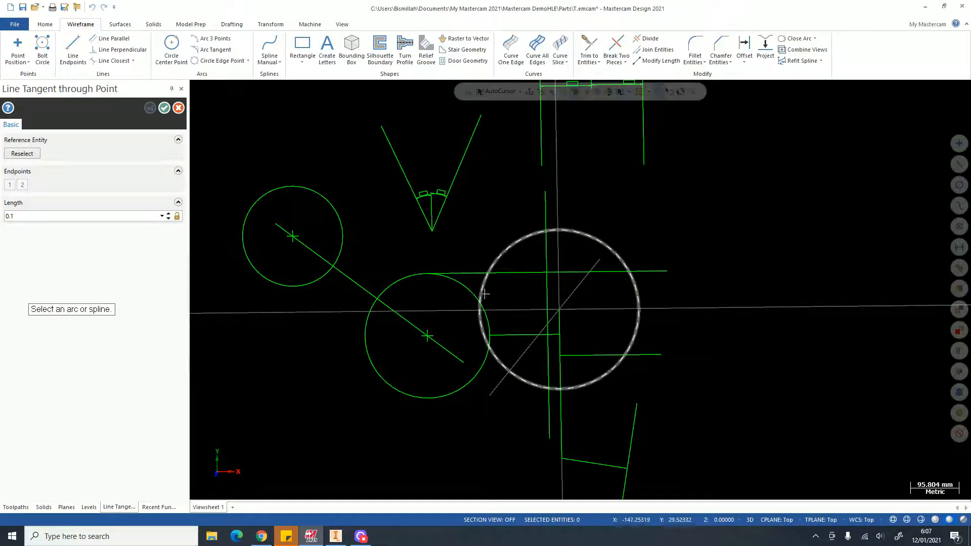
{"action": "left_click", "coordinate": [491, 260]}
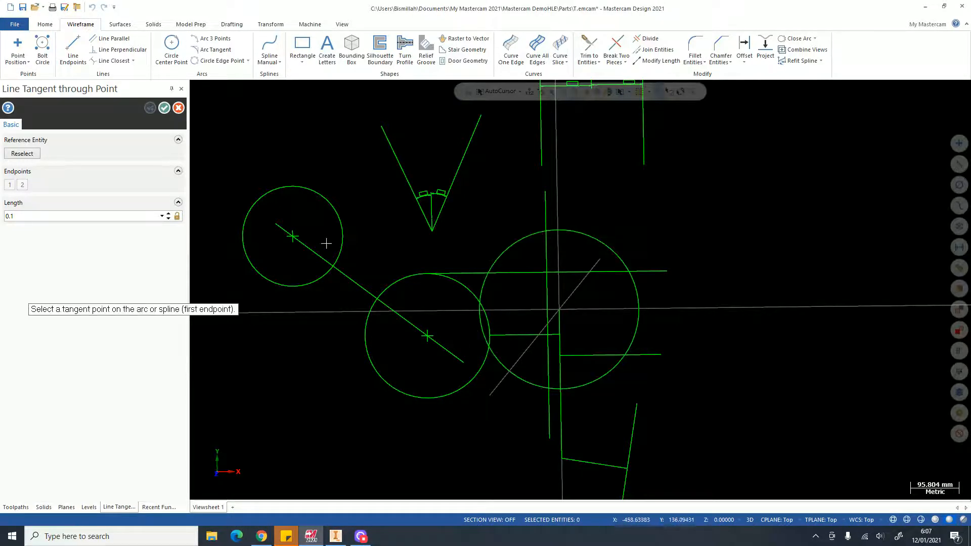
{"action": "left_click", "coordinate": [292, 236]}
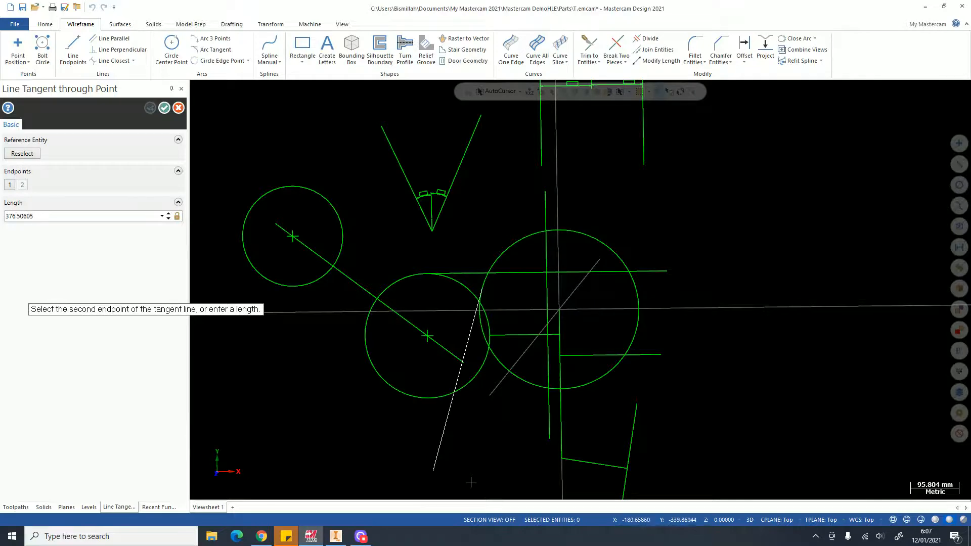
{"action": "scroll", "coordinate": [549, 287], "scroll_direction": "down", "scroll_amount": 3}
{"action": "scroll", "coordinate": [506, 399], "scroll_direction": "up", "scroll_amount": 3}
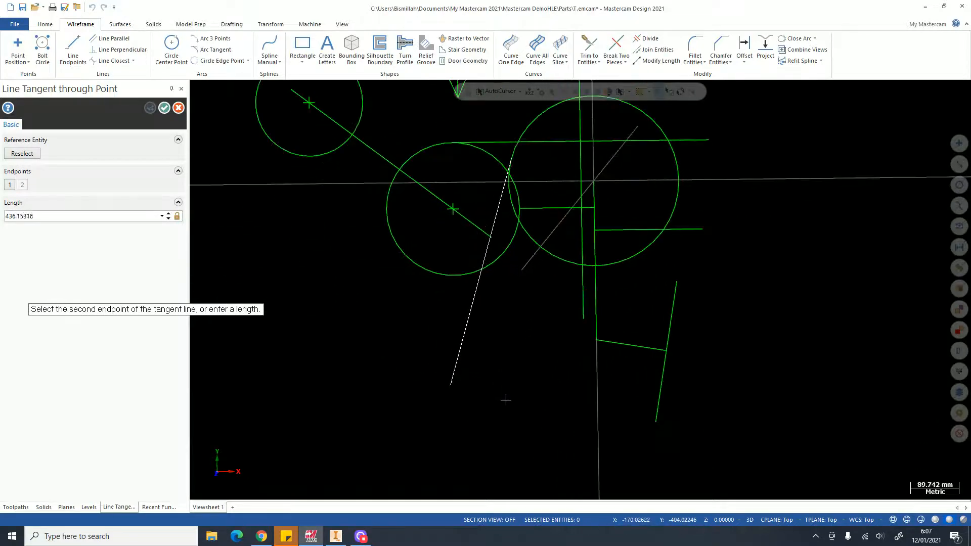
{"action": "scroll", "coordinate": [501, 395], "scroll_direction": "down", "scroll_amount": 2}
{"action": "scroll", "coordinate": [501, 395], "scroll_direction": "up", "scroll_amount": 2}
{"action": "left_click", "coordinate": [500, 406]}
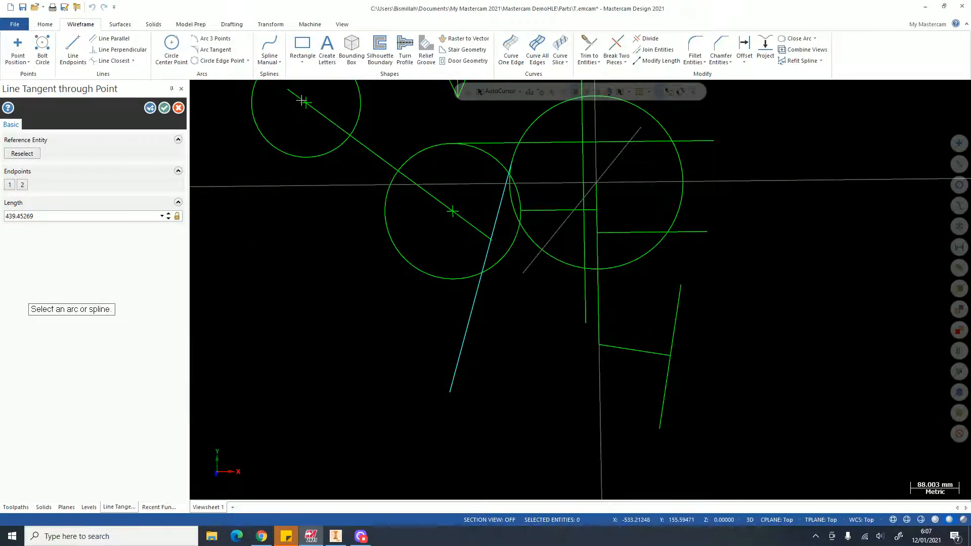
- Draw a freeform line about 546 mm long from the origin circle's centre to the upper-left circle's centre point
{"action": "scroll", "coordinate": [480, 298], "scroll_direction": "down", "scroll_amount": 3}
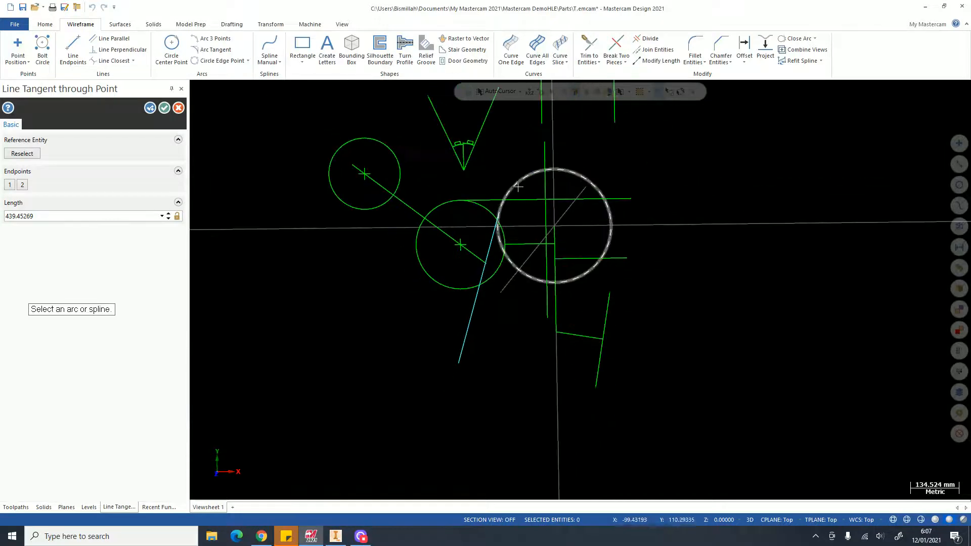
{"action": "scroll", "coordinate": [518, 186], "scroll_direction": "up", "scroll_amount": 6}
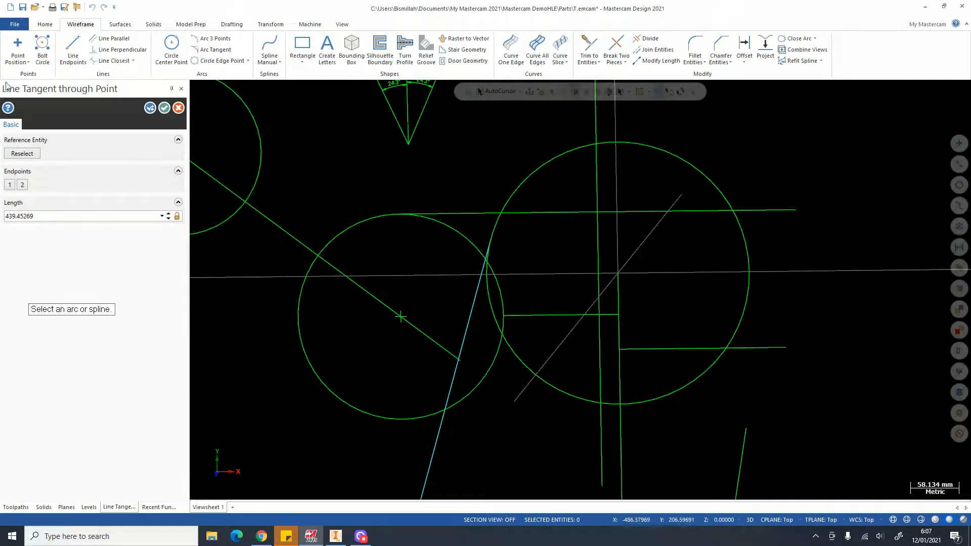
{"action": "left_click", "coordinate": [73, 48]}
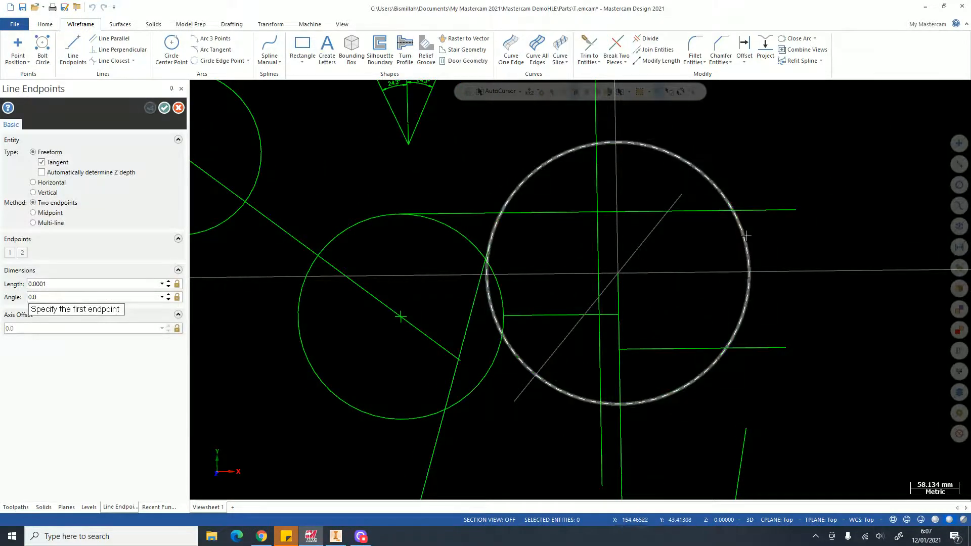
{"action": "left_click", "coordinate": [747, 232]}
{"action": "scroll", "coordinate": [514, 262], "scroll_direction": "down", "scroll_amount": 2}
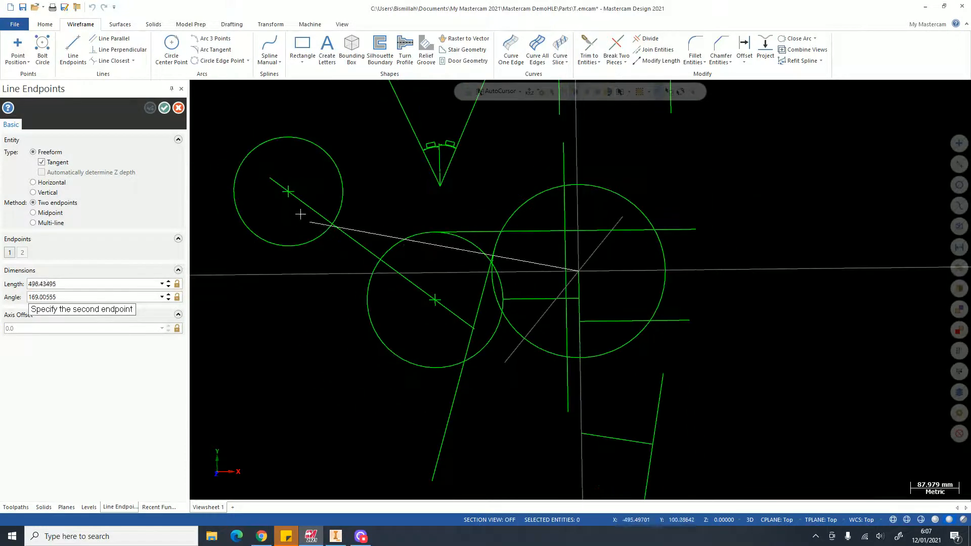
{"action": "scroll", "coordinate": [297, 210], "scroll_direction": "up", "scroll_amount": 2}
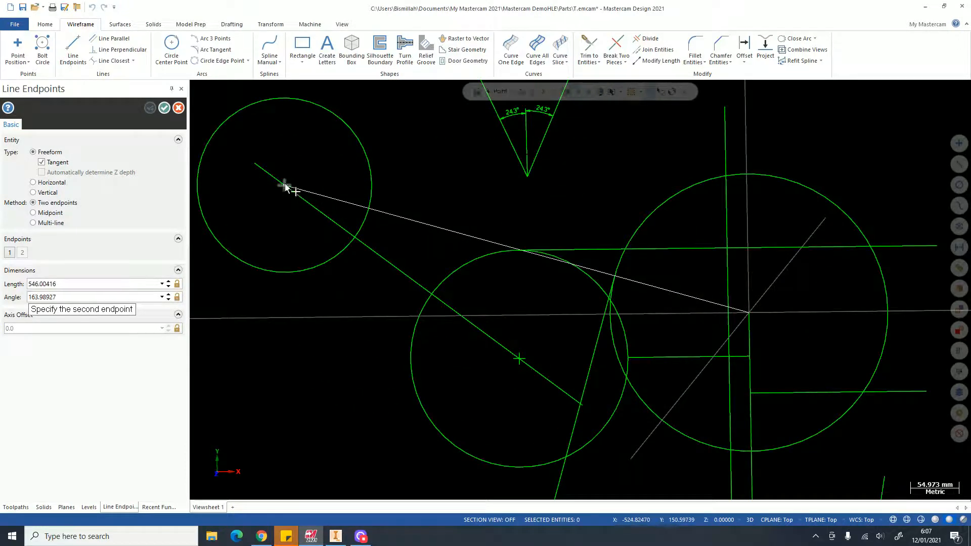
{"action": "left_click", "coordinate": [285, 188]}
- Finish line drawing and examine up close where the centre-to-centre line, the tangent line and the origin circle meet
{"action": "scroll", "coordinate": [632, 290], "scroll_direction": "up", "scroll_amount": 5}
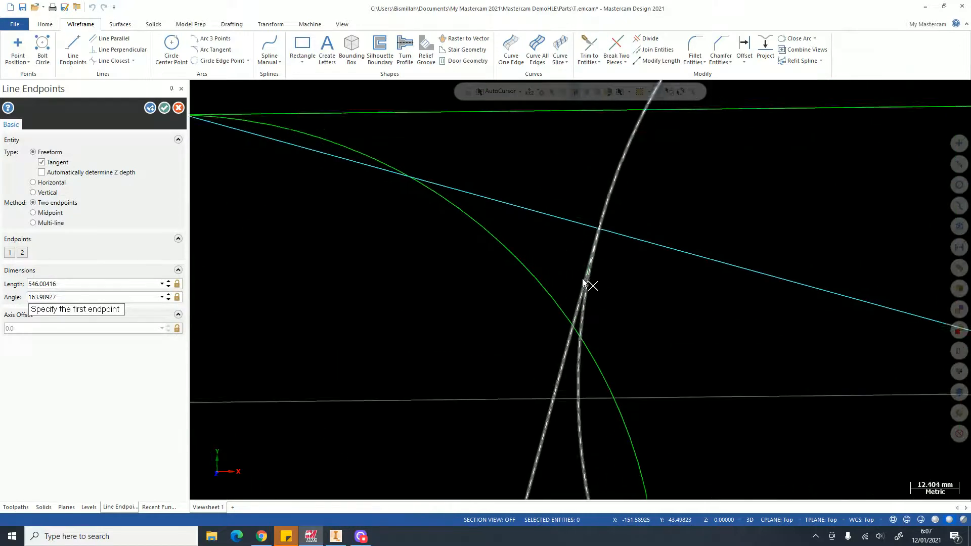
{"action": "scroll", "coordinate": [585, 273], "scroll_direction": "up", "scroll_amount": 3}
{"action": "scroll", "coordinate": [615, 207], "scroll_direction": "up", "scroll_amount": 5}
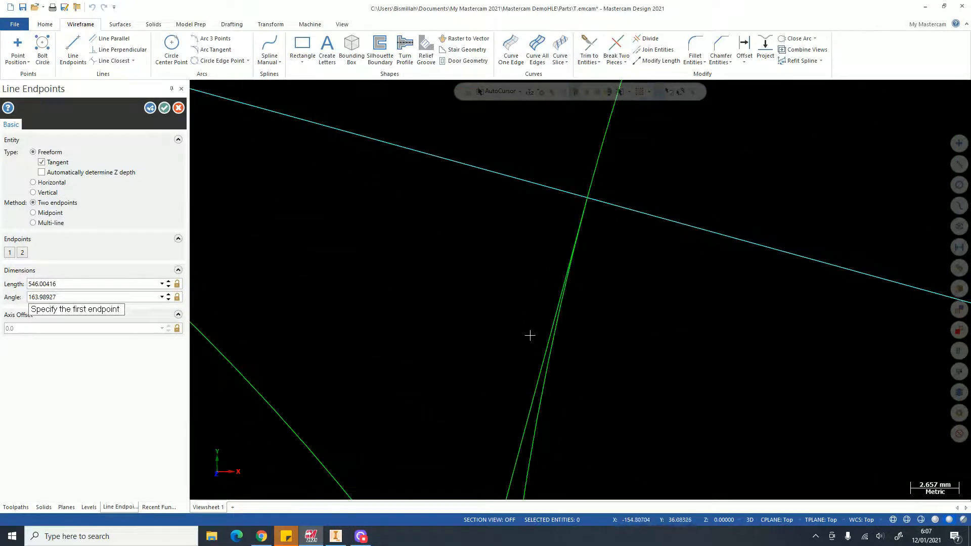
{"action": "key", "text": "Escape"}
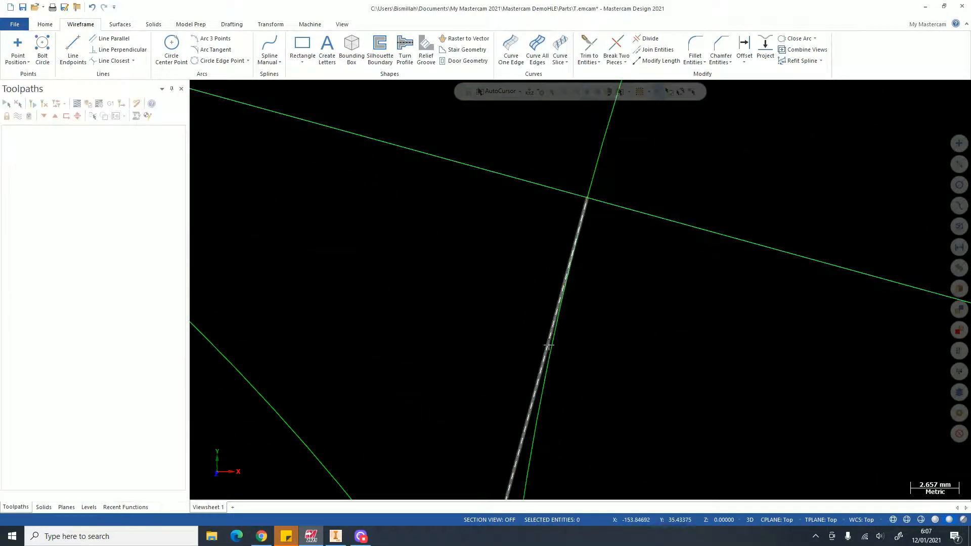
{"action": "scroll", "coordinate": [590, 195], "scroll_direction": "up", "scroll_amount": 5}
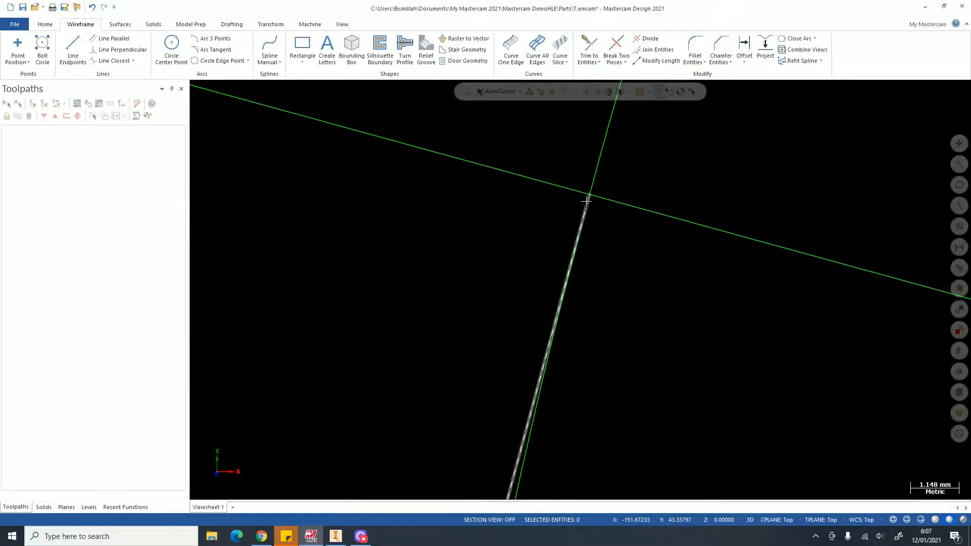
{"action": "scroll", "coordinate": [590, 219], "scroll_direction": "down", "scroll_amount": 15}
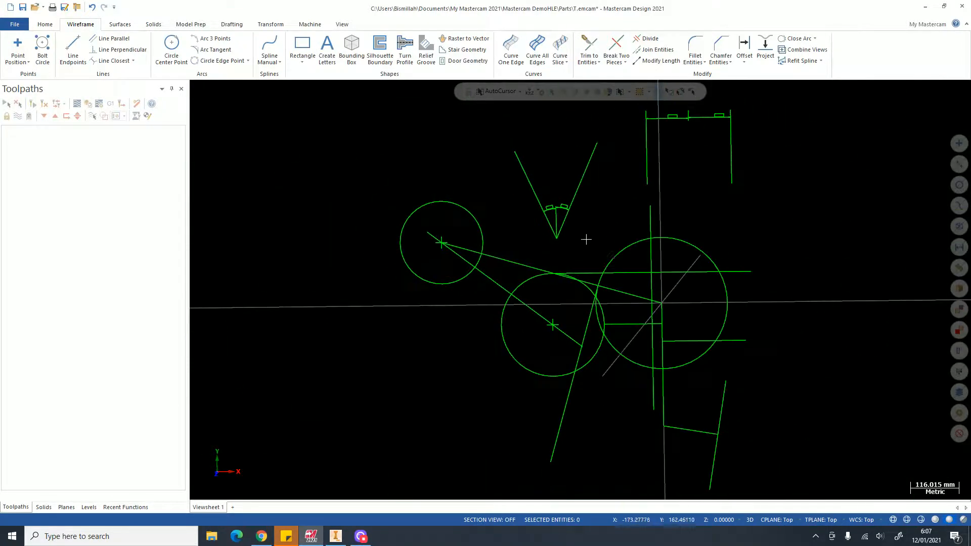
- Select the point at the upper-left circle's centre to check its relation to the origin circle, and clear the selection
{"action": "scroll", "coordinate": [481, 243], "scroll_direction": "up", "scroll_amount": 3}
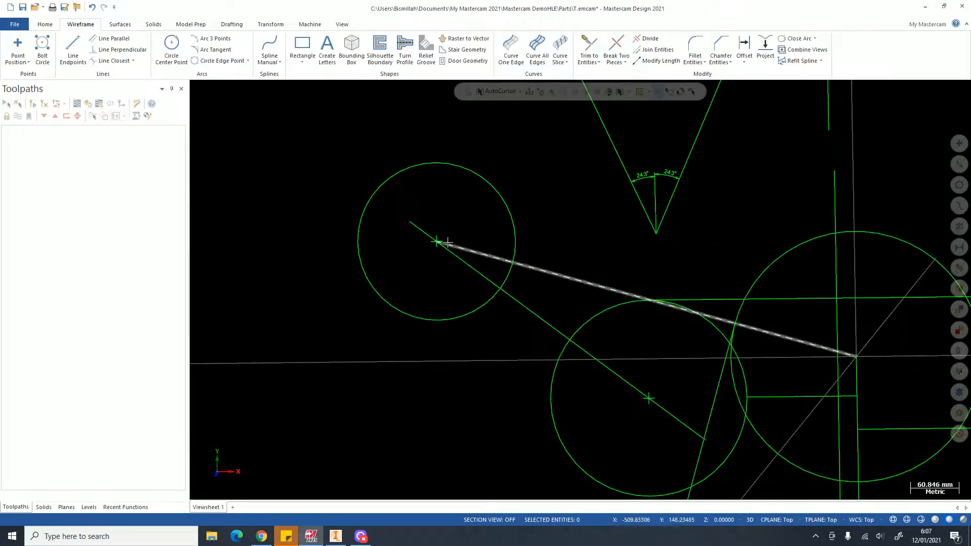
{"action": "left_click_drag", "start_coordinate": [419, 209], "coordinate": [460, 269]}
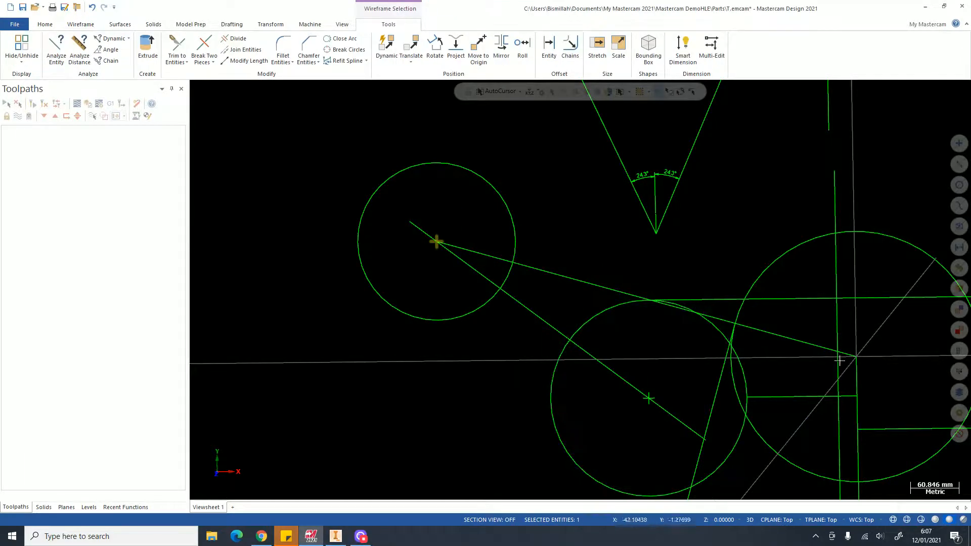
{"action": "scroll", "coordinate": [470, 244], "scroll_direction": "down", "scroll_amount": 4}
{"action": "scroll", "coordinate": [670, 297], "scroll_direction": "up", "scroll_amount": 2}
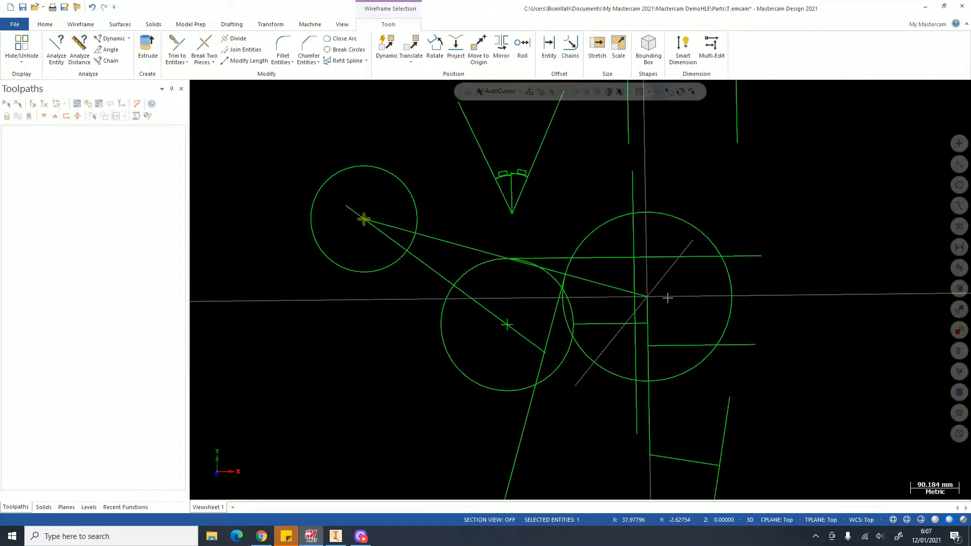
{"action": "key", "text": "Escape"}
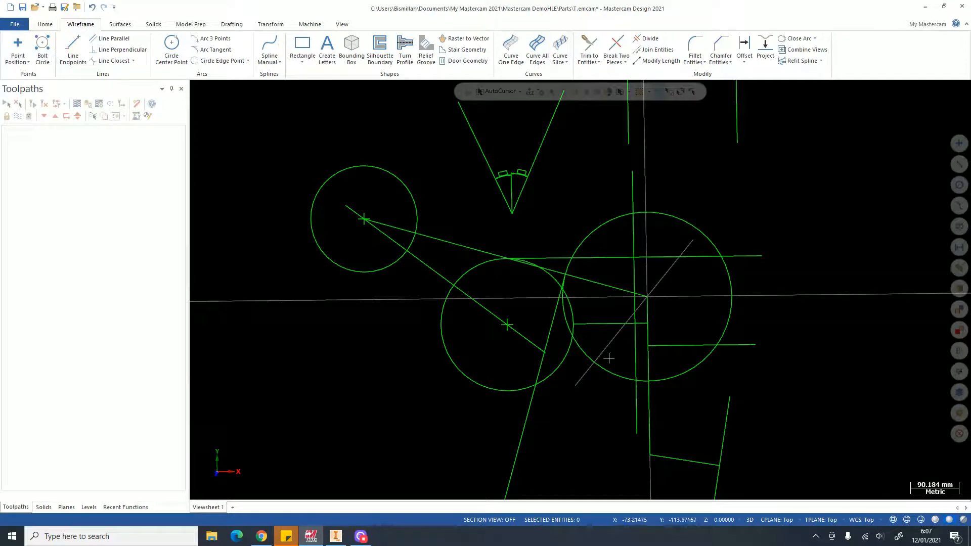
{"action": "left_click", "coordinate": [134, 61]}
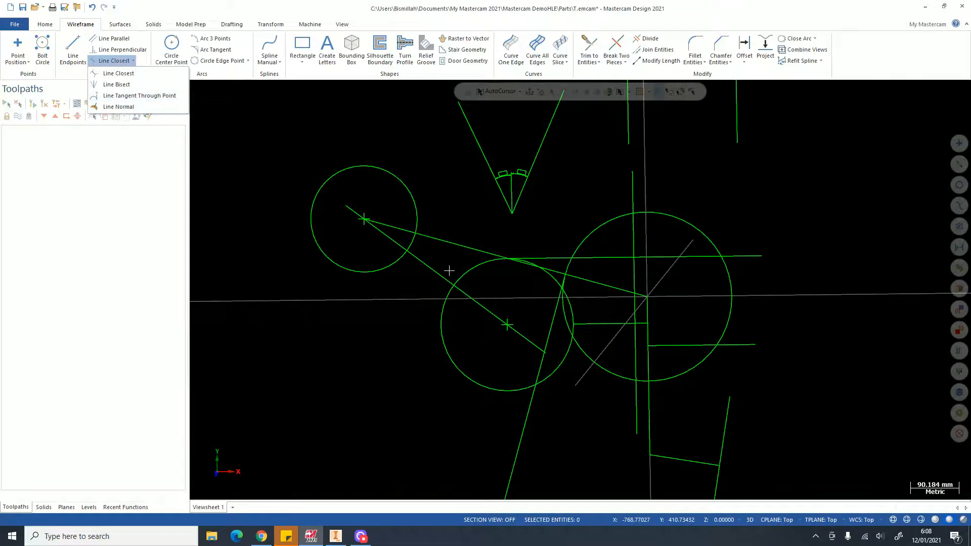
{"action": "left_click", "coordinate": [452, 225]}
{"action": "scroll", "coordinate": [357, 212], "scroll_direction": "down", "scroll_amount": 5}
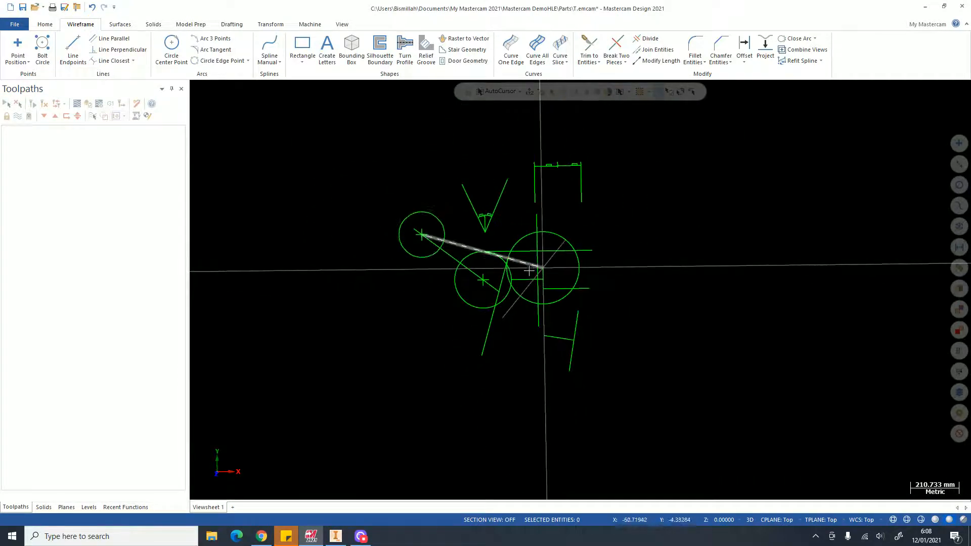
{"action": "left_click_drag", "start_coordinate": [352, 139], "coordinate": [614, 320]}
{"action": "scroll", "coordinate": [610, 318], "scroll_direction": "up", "scroll_amount": 2}
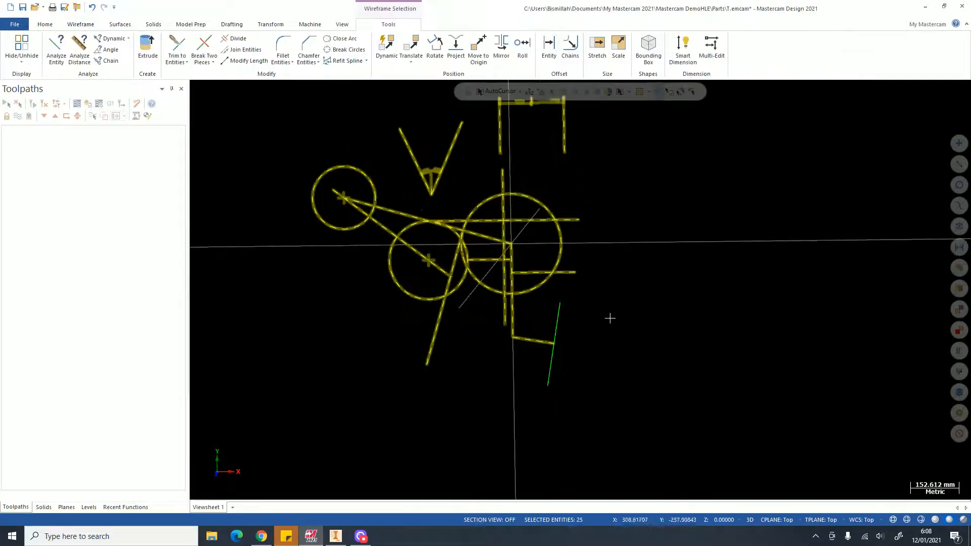
{"action": "key", "text": "Escape"}
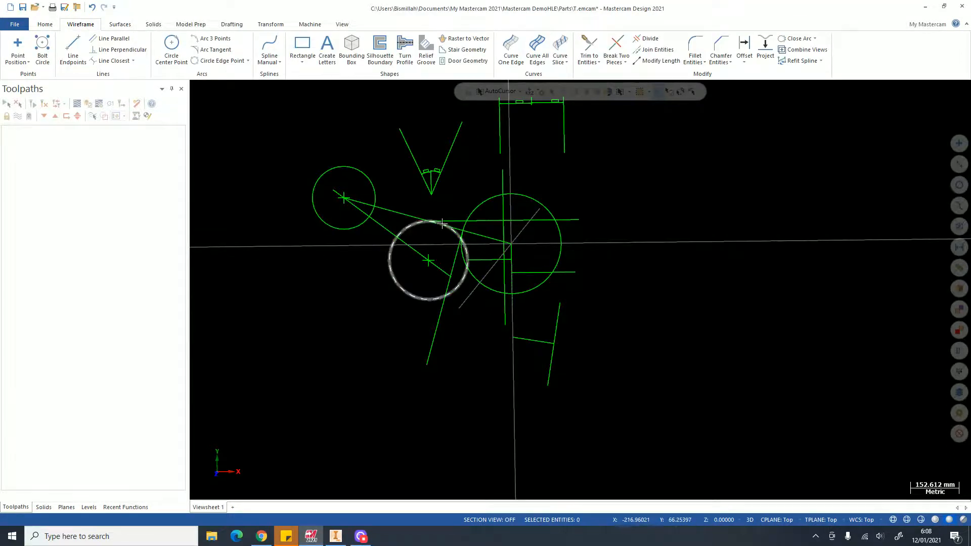
{"action": "left_click", "coordinate": [134, 62]}
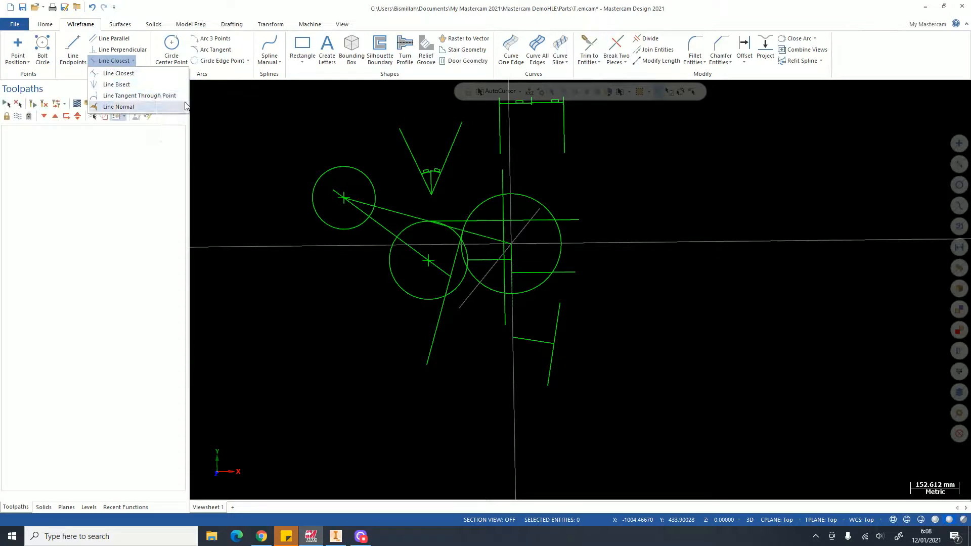
{"action": "left_click", "coordinate": [348, 137]}
{"action": "scroll", "coordinate": [368, 197], "scroll_direction": "down", "scroll_amount": 2}
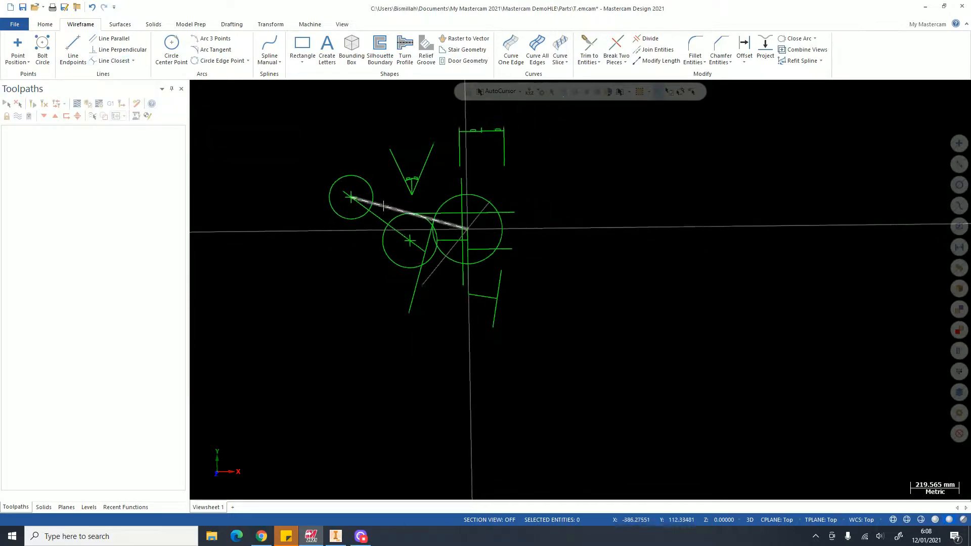
{"action": "scroll", "coordinate": [546, 227], "scroll_direction": "up", "scroll_amount": 2}
{"action": "scroll", "coordinate": [591, 257], "scroll_direction": "down", "scroll_amount": 2}
{"action": "scroll", "coordinate": [434, 167], "scroll_direction": "up", "scroll_amount": 2}
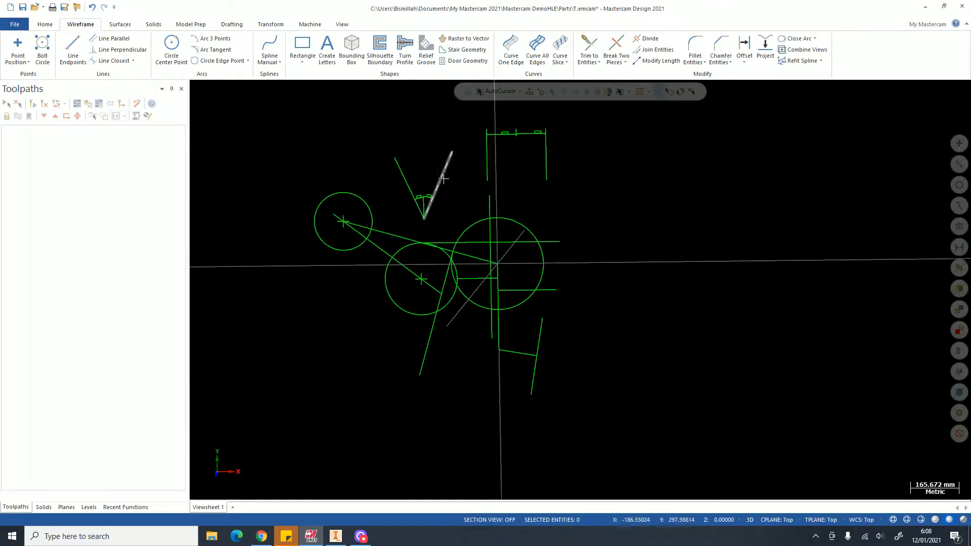